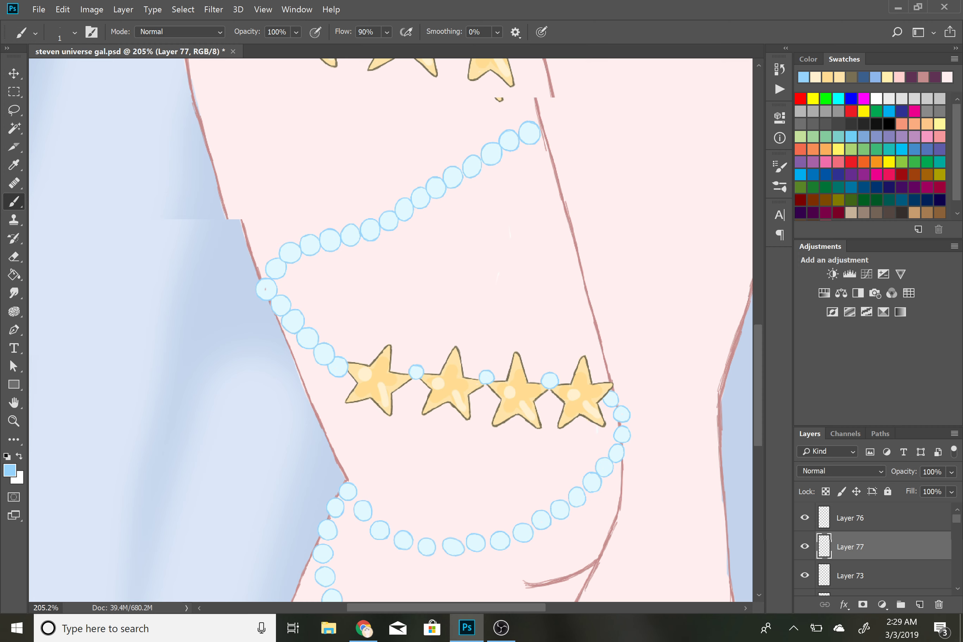
Set the foreground colour to a slightly deeper cyan than the beads' fill for brush shading.
click(9, 471)
click(283, 328)
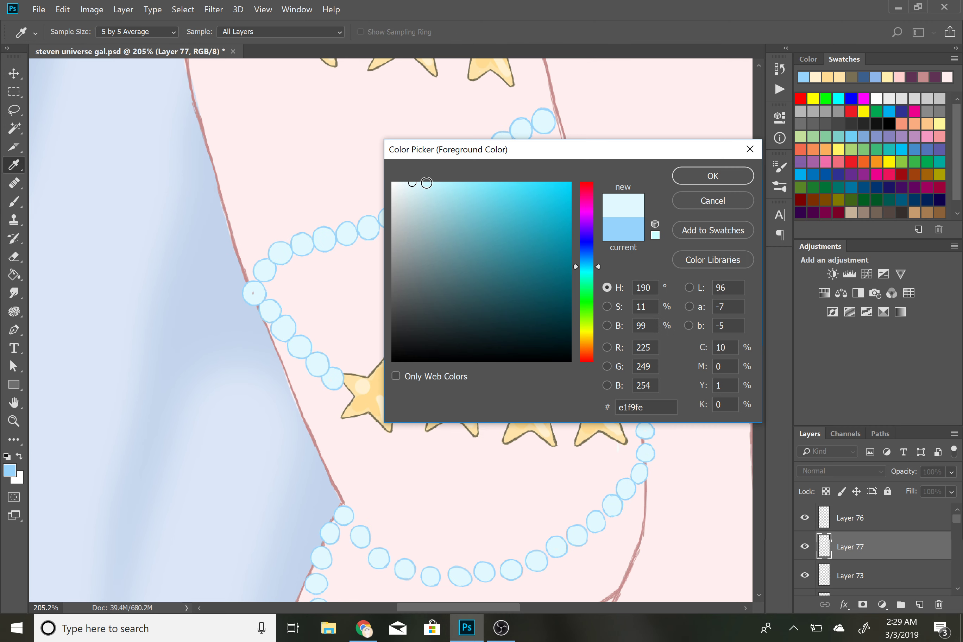
click(423, 183)
key(Return)
key(b)
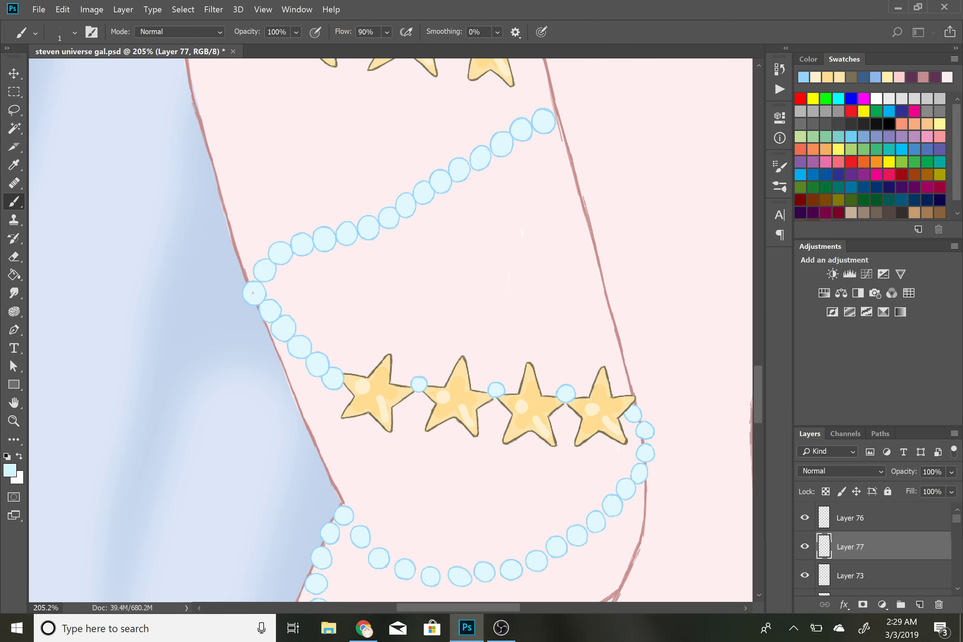
Set the brush to a soft round tip with a size of 17 px.
click(75, 32)
drag(80, 77, 87, 78)
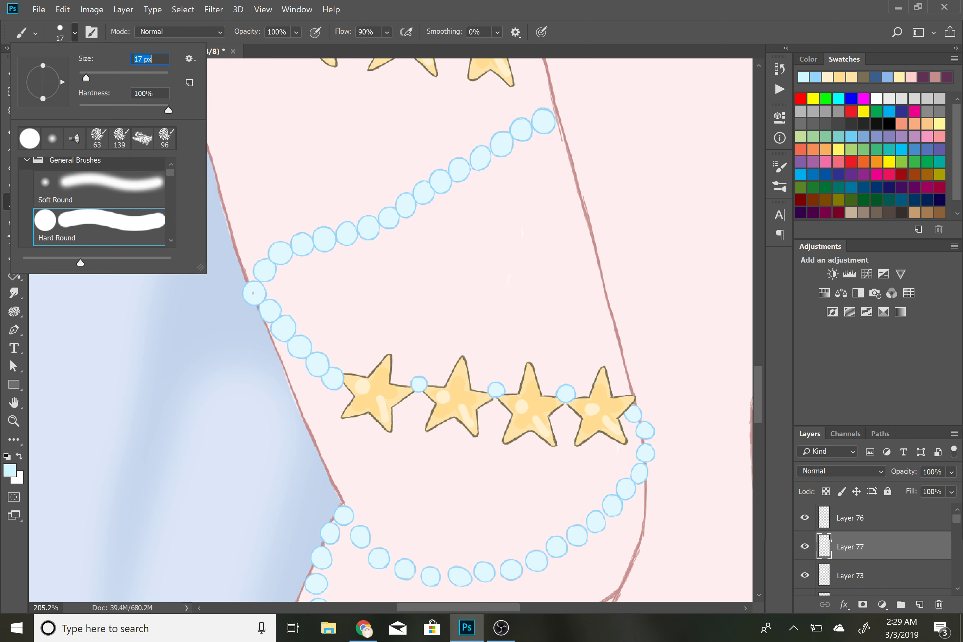
key(Return)
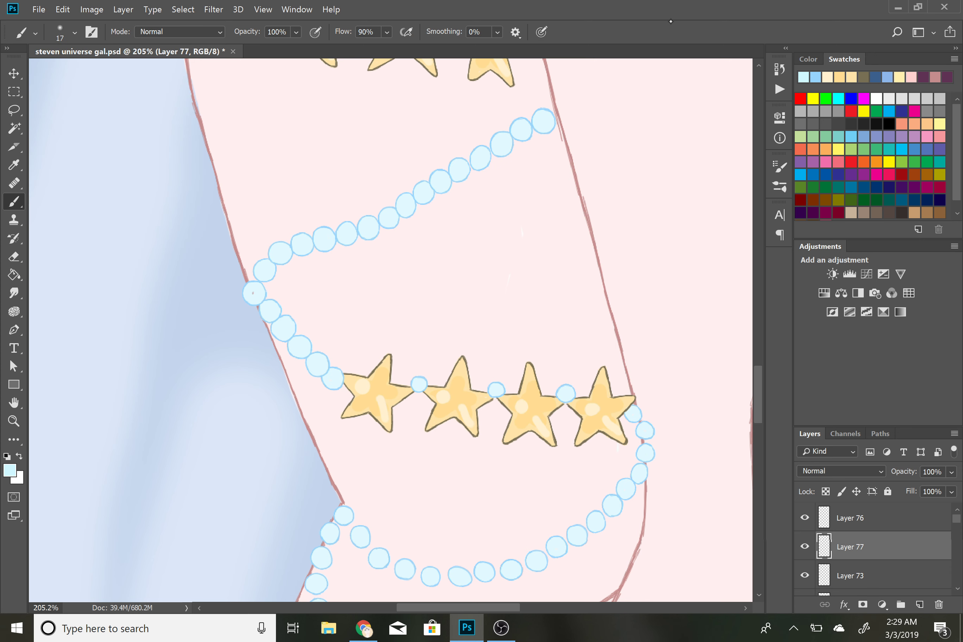
Dab cyan shading onto the centre of each bead in the upper strand, from the inner thigh to the outer bend.
click(546, 122)
click(521, 131)
click(500, 143)
click(479, 158)
click(460, 170)
click(442, 183)
click(423, 193)
click(406, 205)
click(388, 218)
click(369, 229)
click(347, 234)
click(325, 238)
click(303, 243)
click(280, 253)
click(263, 272)
click(254, 293)
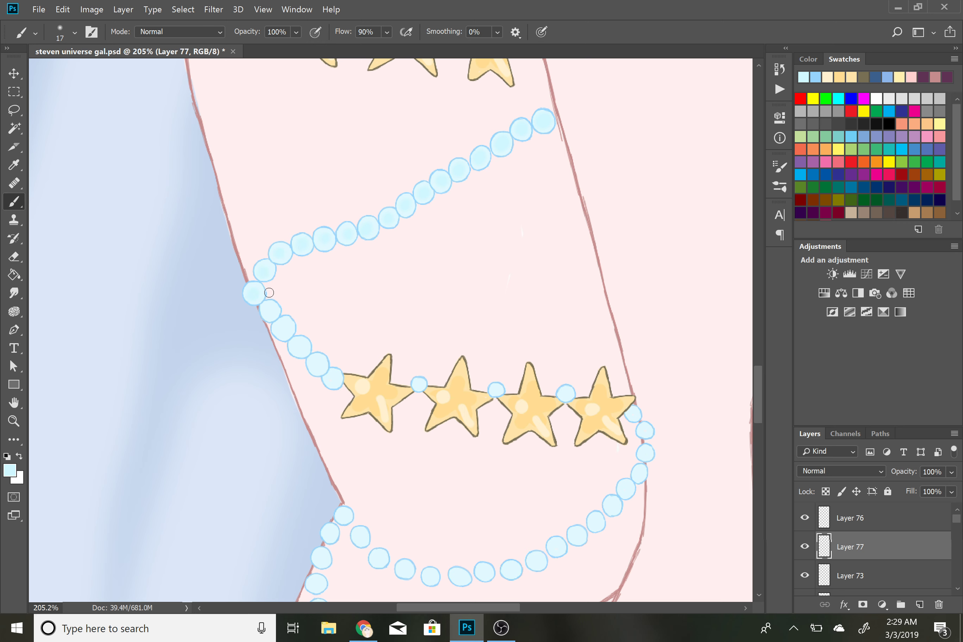
Shade the centres of the beads leading to the middle star row, between its stars and just past the last star.
click(285, 328)
click(299, 347)
click(317, 365)
click(334, 379)
click(419, 384)
click(497, 391)
click(567, 393)
click(633, 412)
click(646, 429)
Shade the centres of the beads along the curved strand hanging below the middle star row.
scroll(652, 430, down, 5)
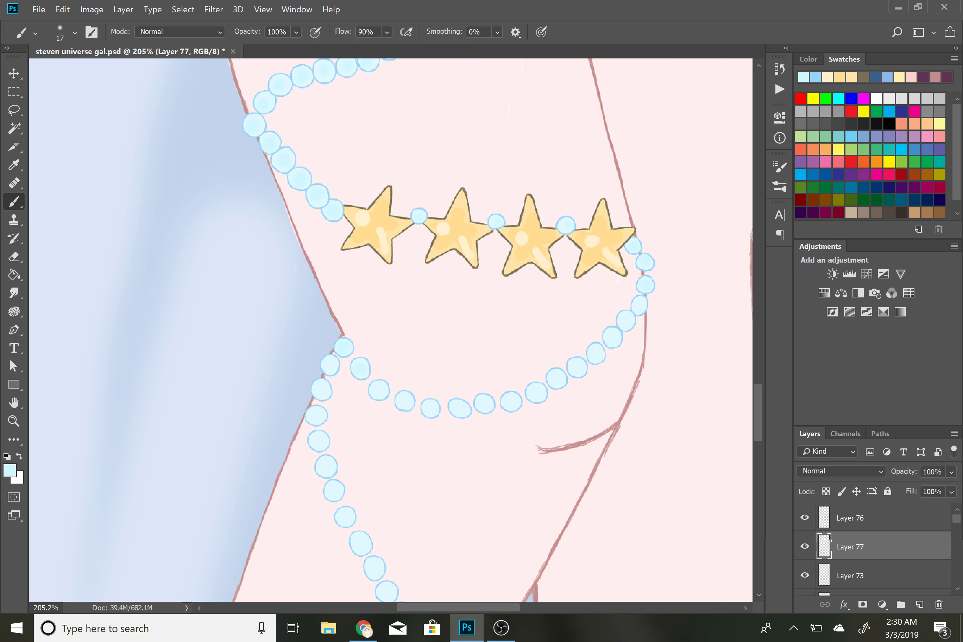
click(379, 390)
click(405, 399)
click(461, 408)
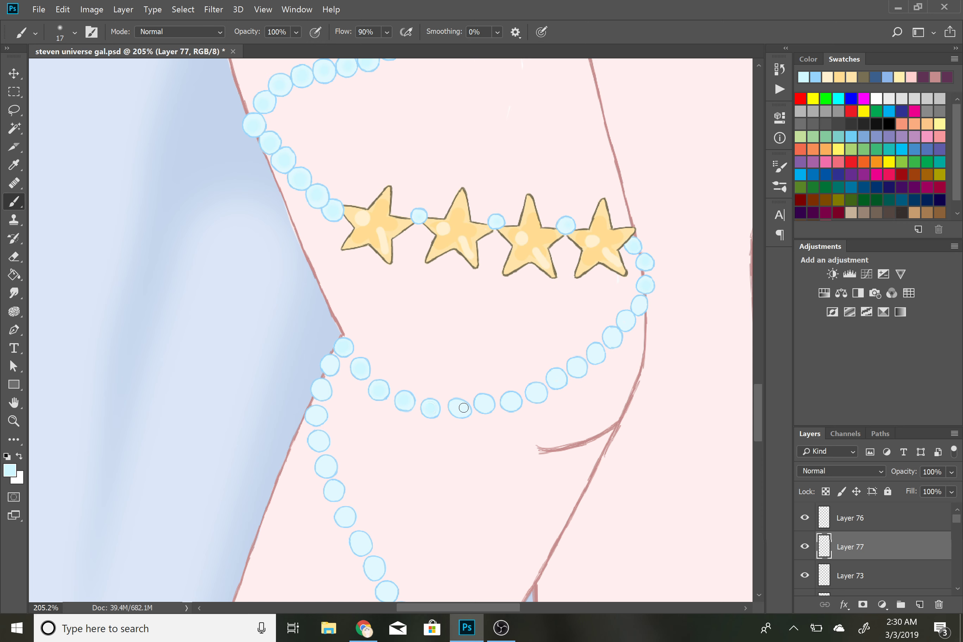
click(486, 404)
click(511, 401)
drag(537, 390, 613, 335)
click(630, 316)
click(641, 303)
click(647, 285)
Shade the centres of the beads down the diagonal strand that runs across the bent leg's calf.
scroll(396, 387, up, 2)
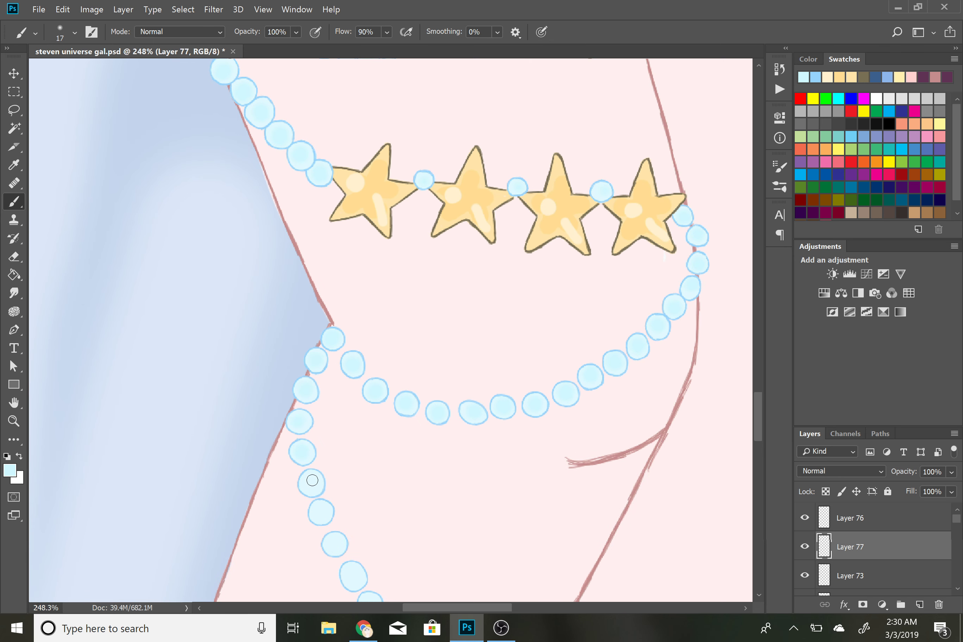
mouse_move(312, 480)
mouse_down()
mouse_move(318, 509)
mouse_move(336, 542)
mouse_up()
scroll(334, 490, down, 10)
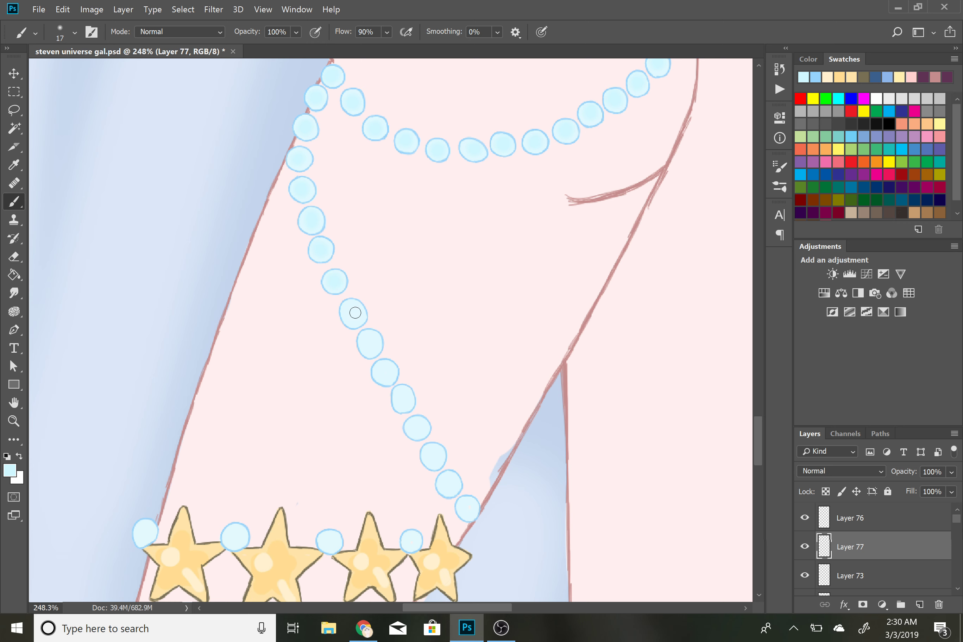
click(387, 372)
click(403, 398)
click(417, 426)
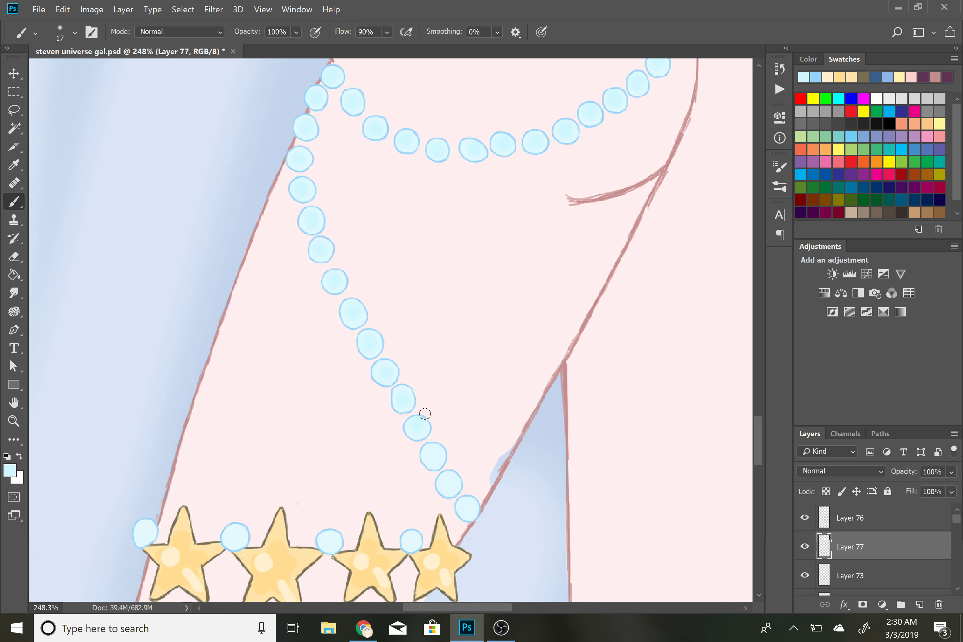
click(432, 456)
click(448, 483)
Shade the beads around the lowest star row and down the short strand towards the ankle.
scroll(448, 483, down, 5)
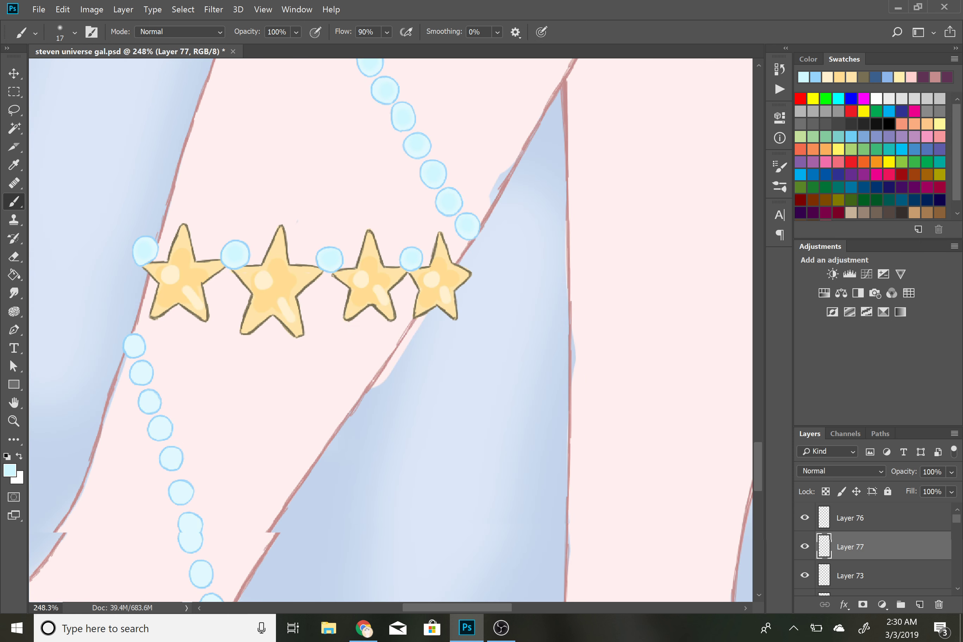
scroll(391, 330, down, 1)
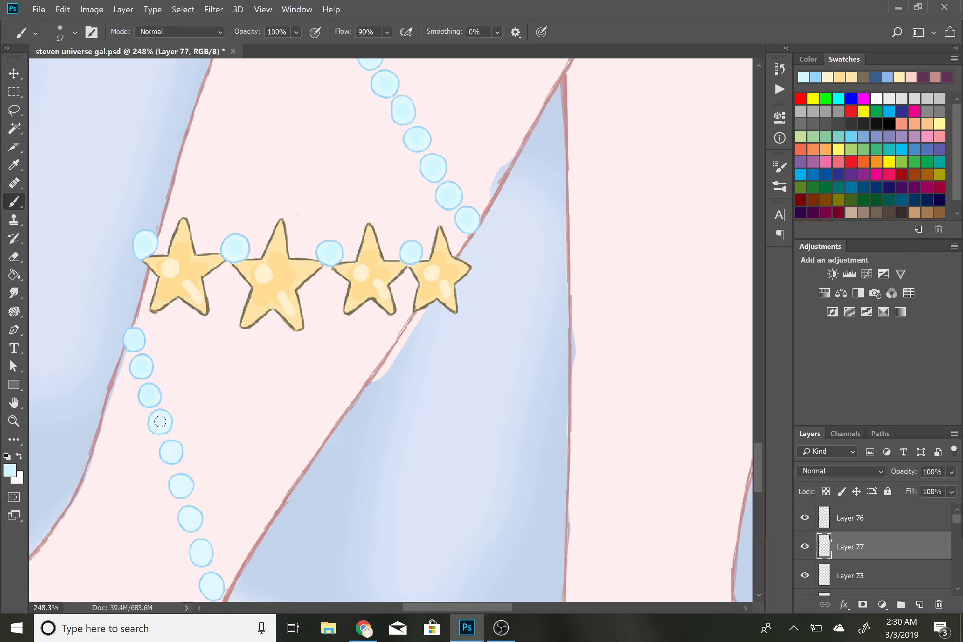
click(181, 489)
click(212, 583)
scroll(212, 584, down, 3)
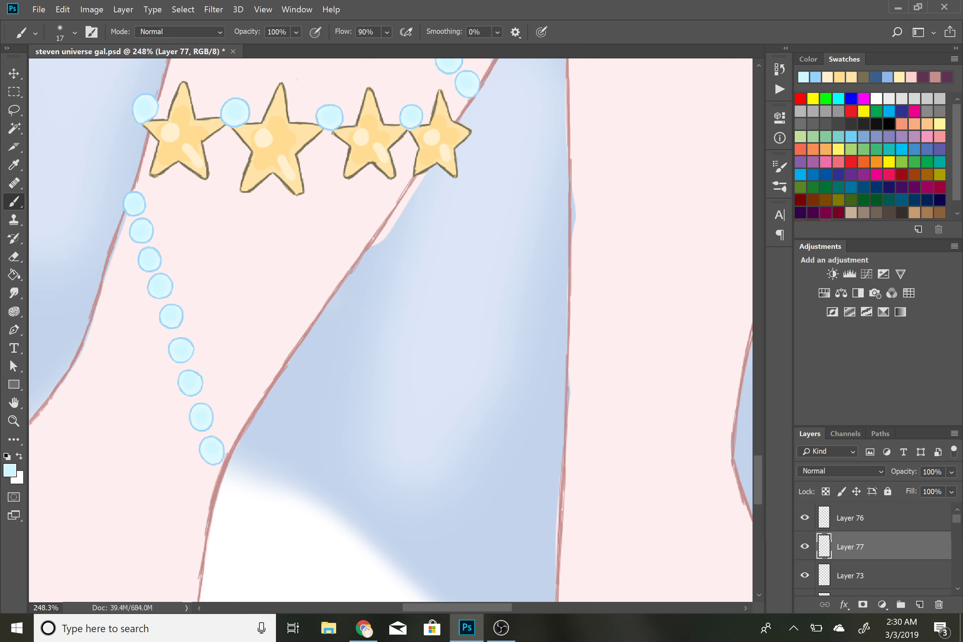
scroll(213, 342, down, 2)
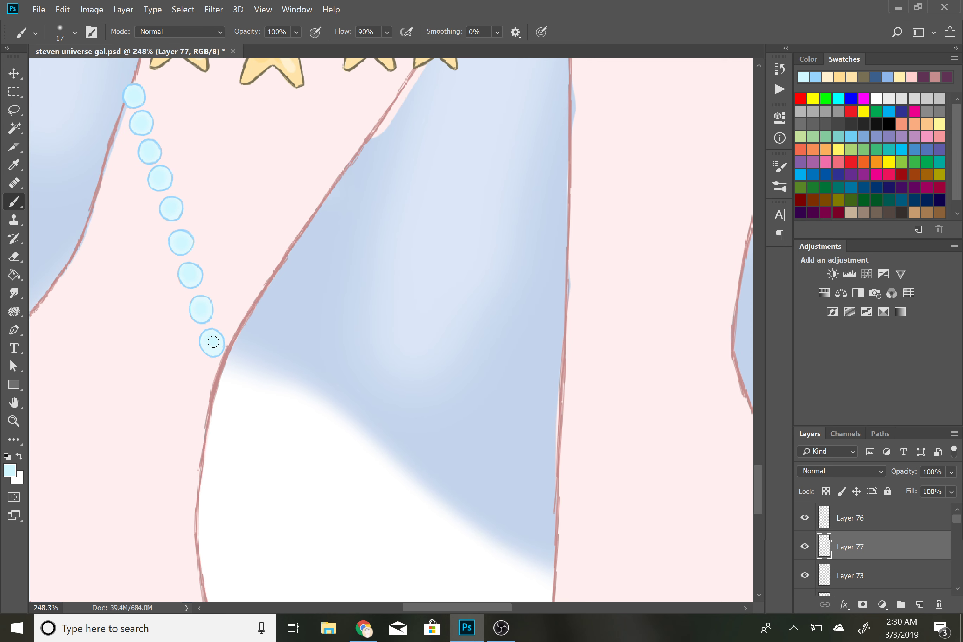
Make Layer 38 active with the pale pink skin colour sampled for the brush, and save the document.
scroll(341, 324, down, 5)
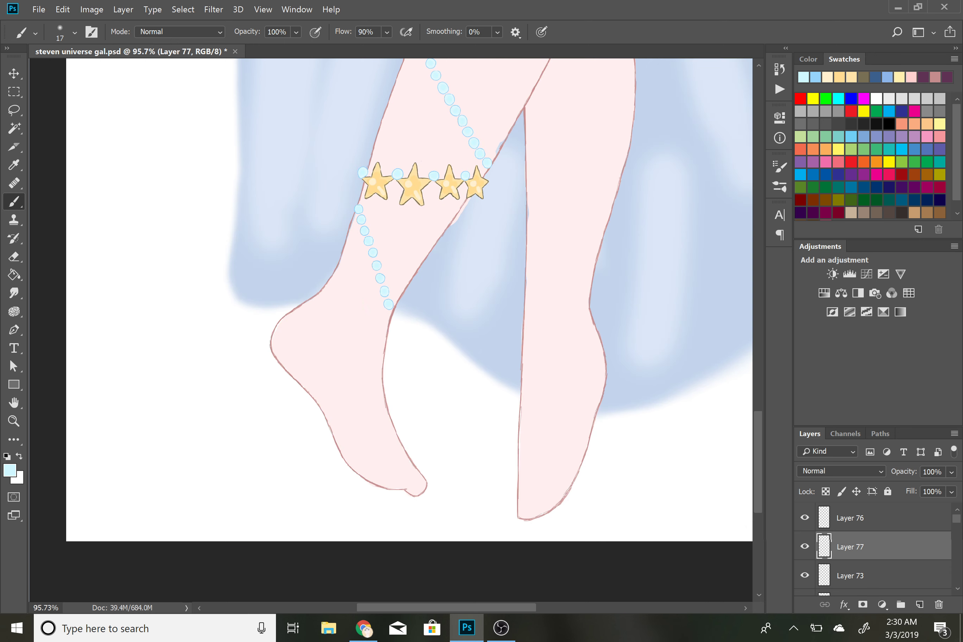
drag(956, 522, 951, 568)
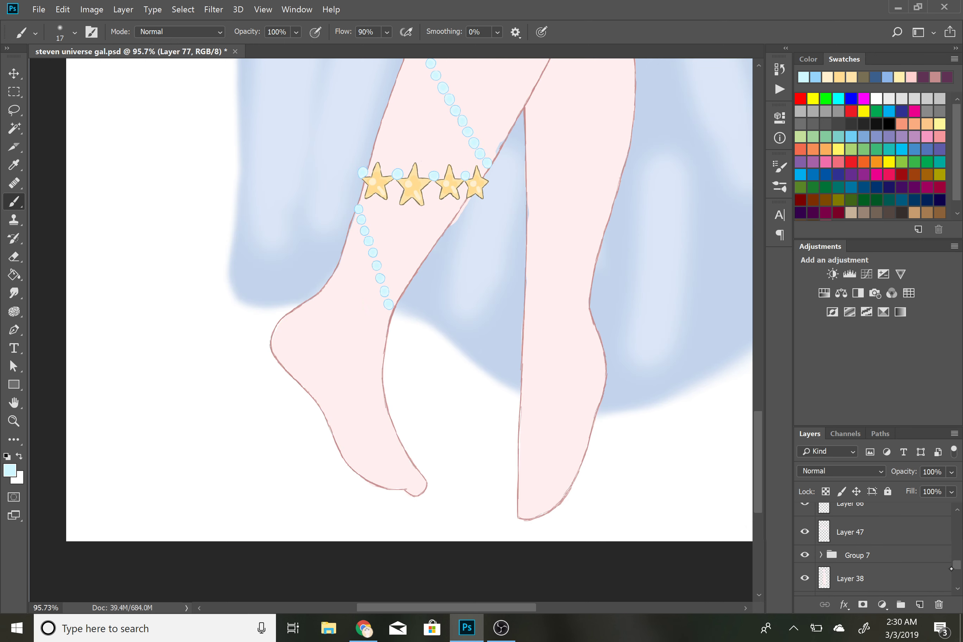
scroll(951, 568, down, 1)
click(867, 556)
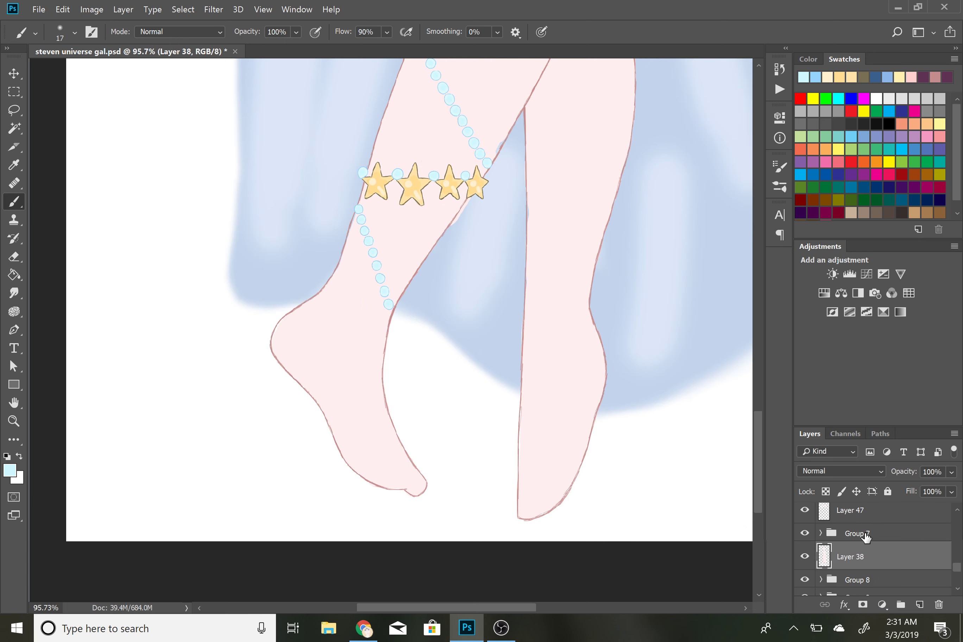
key(i)
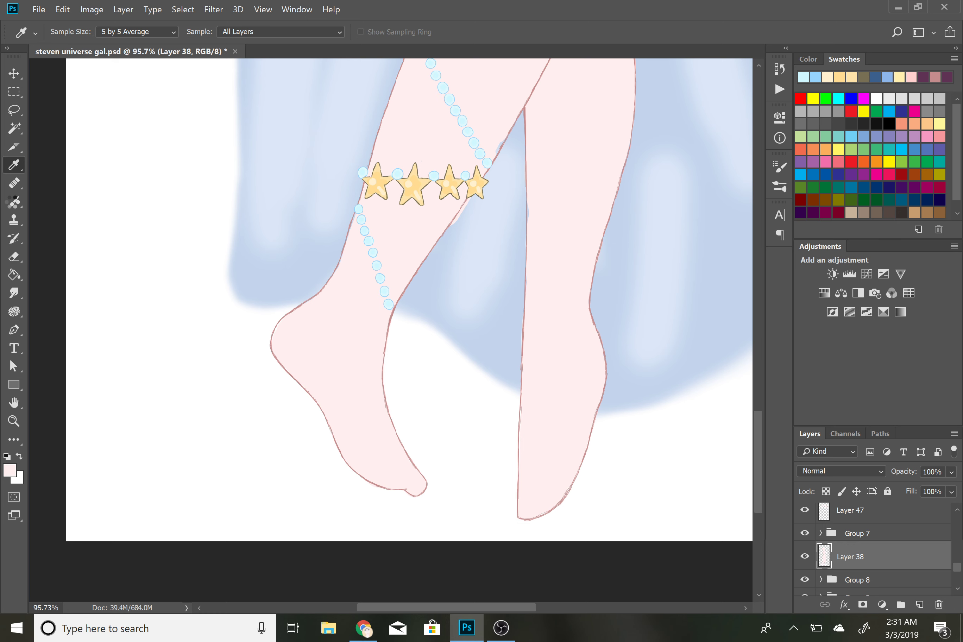
key(b)
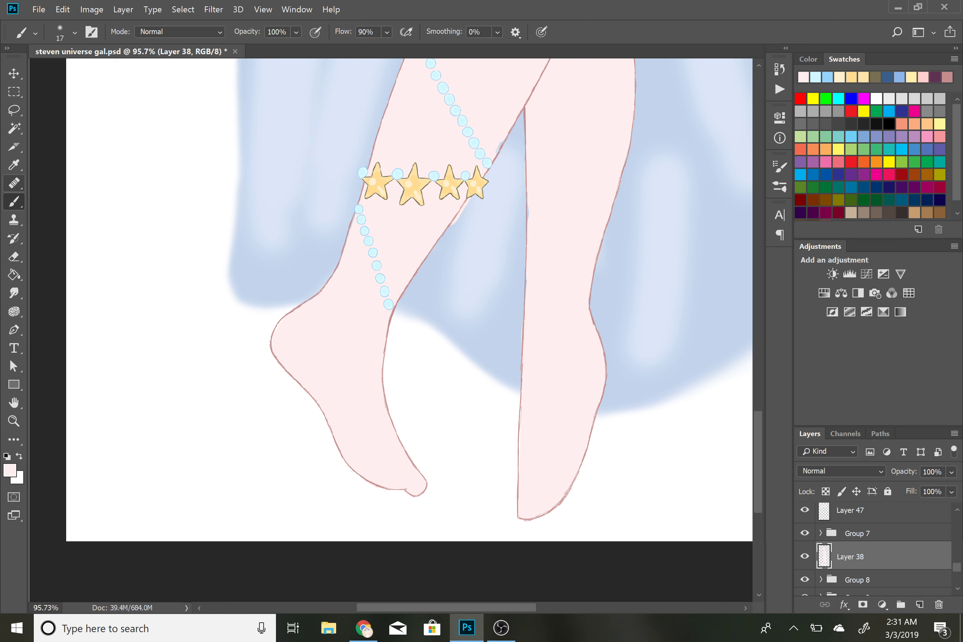
key(ctrl+s)
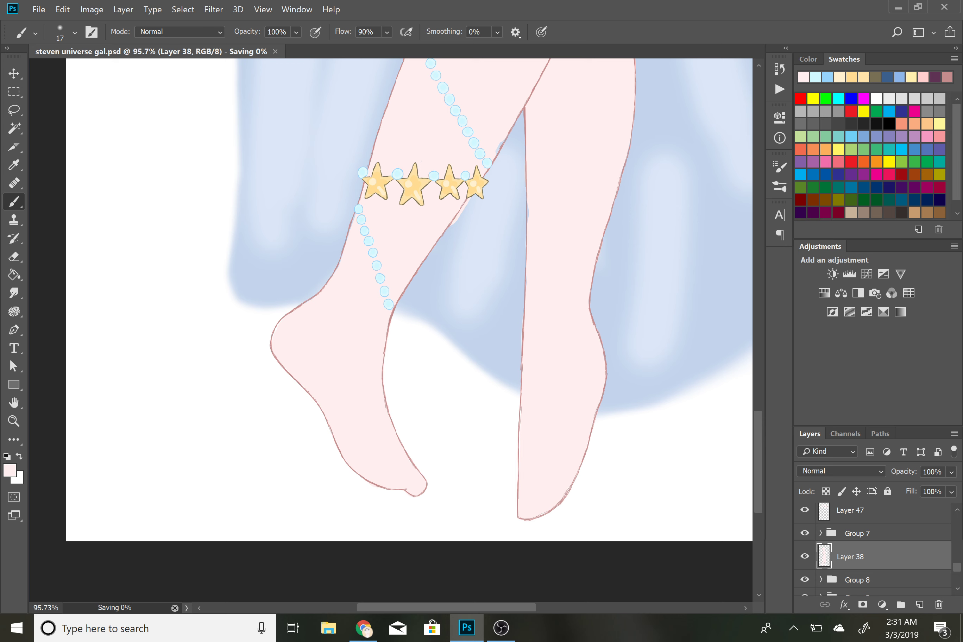
Clean the bent leg's skin edges on Layer 38, erasing overspill below the lowest stars and painting gaps inside the outline.
scroll(532, 263, up, 3)
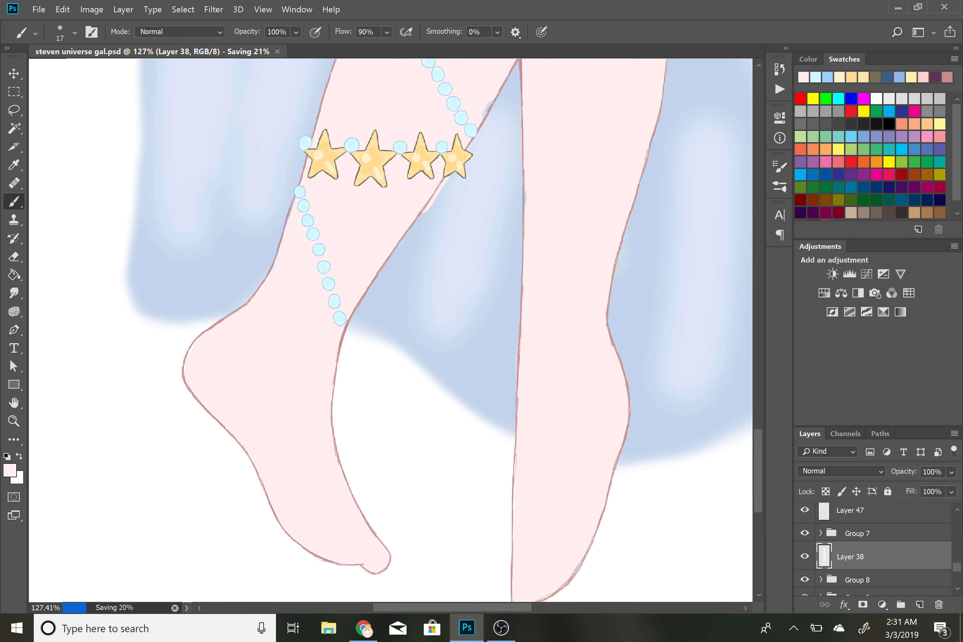
key(e)
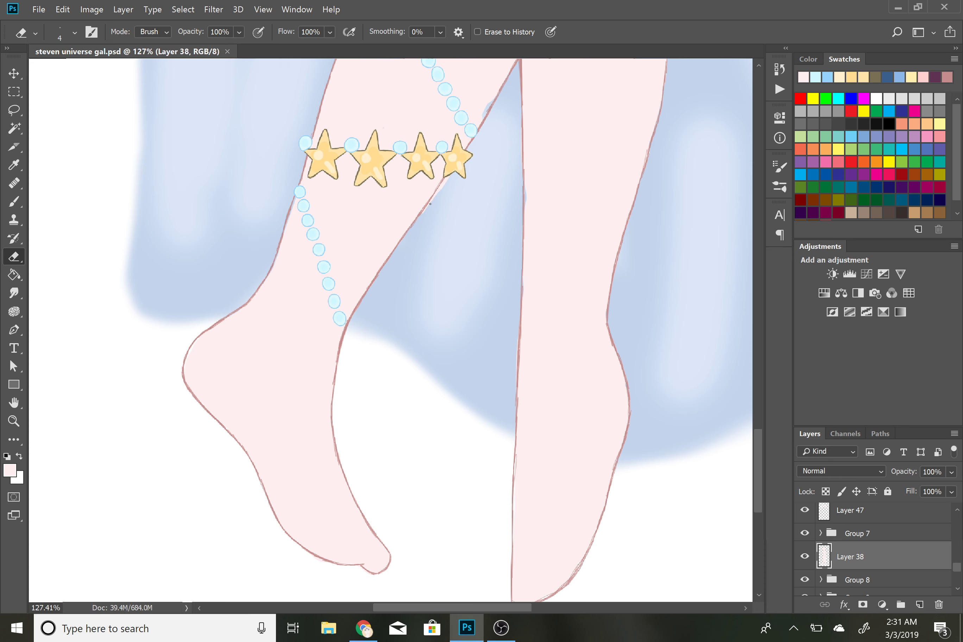
drag(429, 204, 448, 177)
key(b)
drag(485, 106, 489, 100)
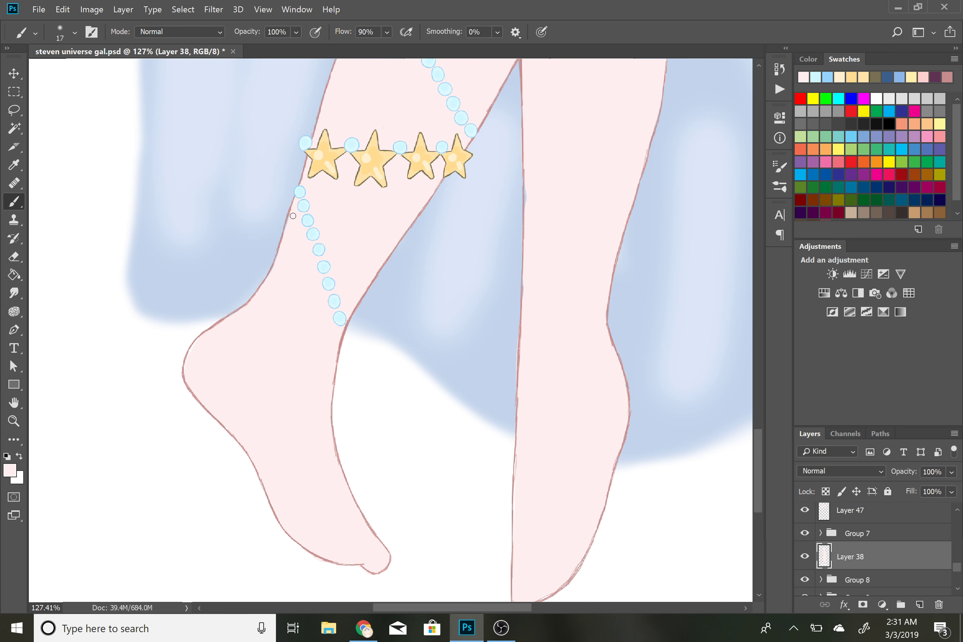
drag(292, 216, 287, 227)
Erase excess skin colour along the inner outline of the straight leg on Layer 38.
click(14, 256)
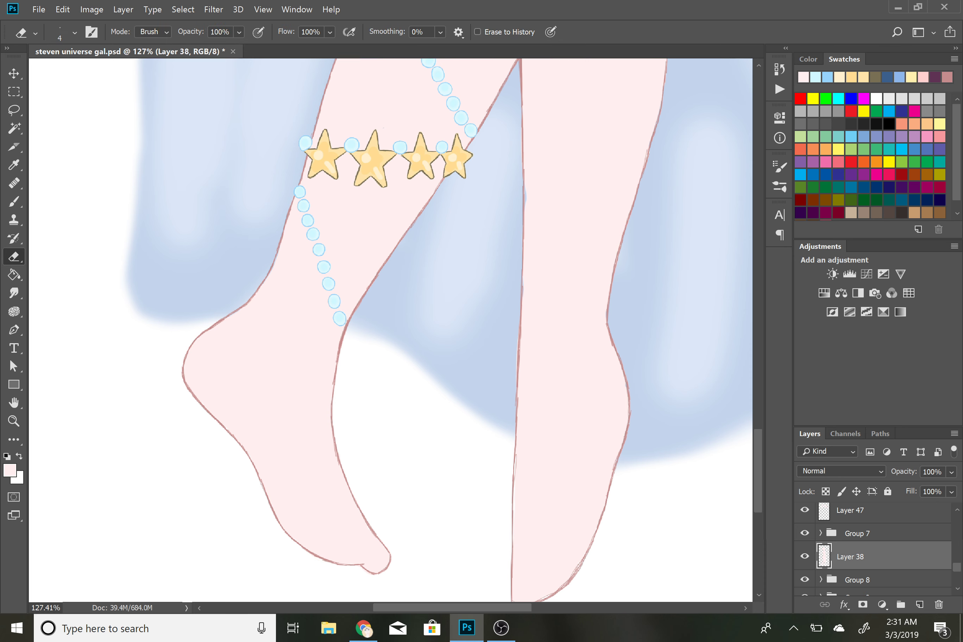
scroll(357, 540, up, 5)
scroll(350, 330, up, 3)
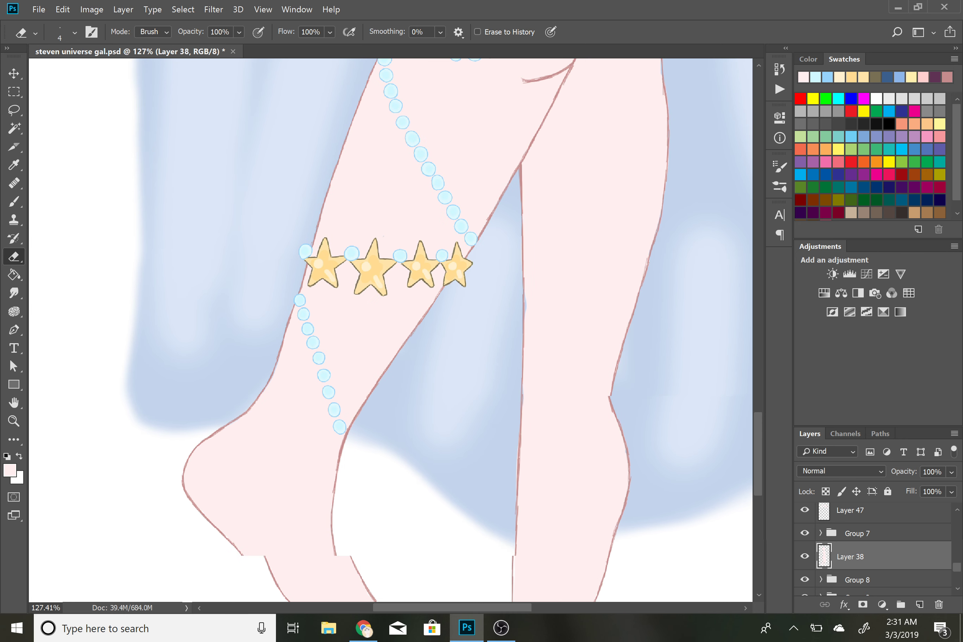
key(b)
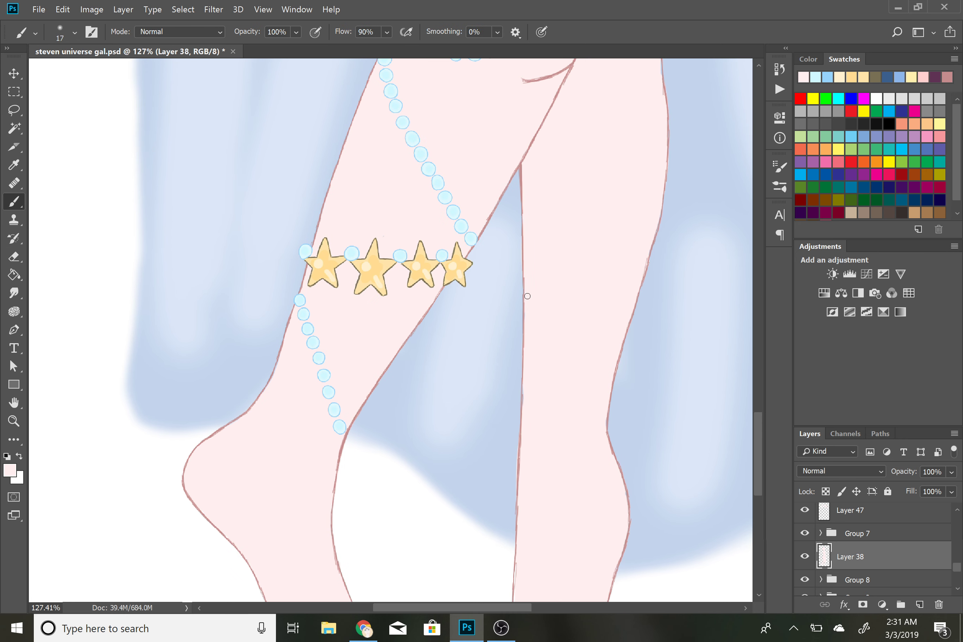
scroll(541, 230, down, 10)
scroll(391, 330, down, 3)
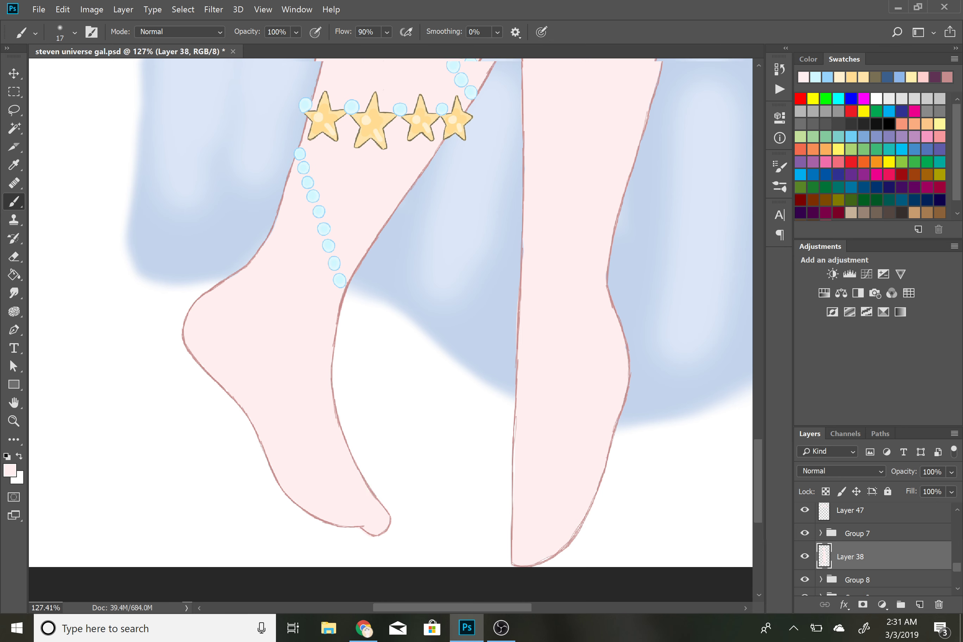
key(e)
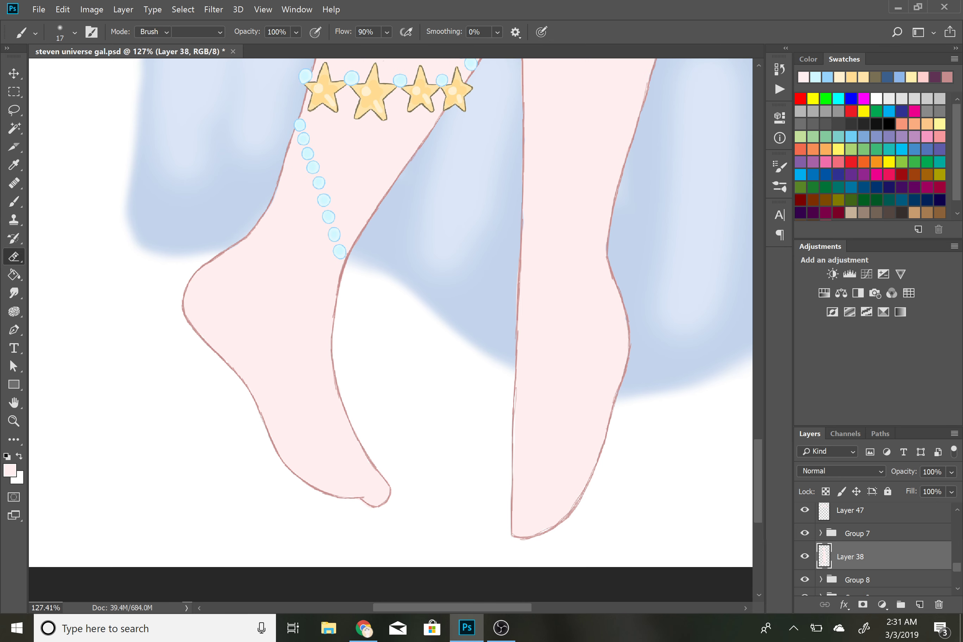
drag(514, 317, 518, 263)
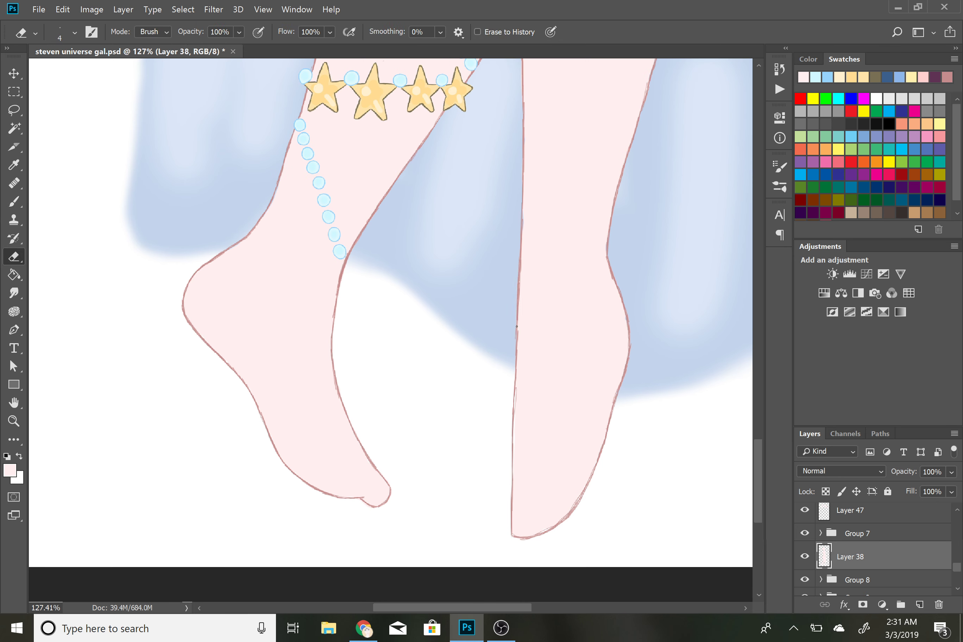
Check the skin fill edges from the feet up along the thighs to the hips and waist.
scroll(390, 330, up, 8)
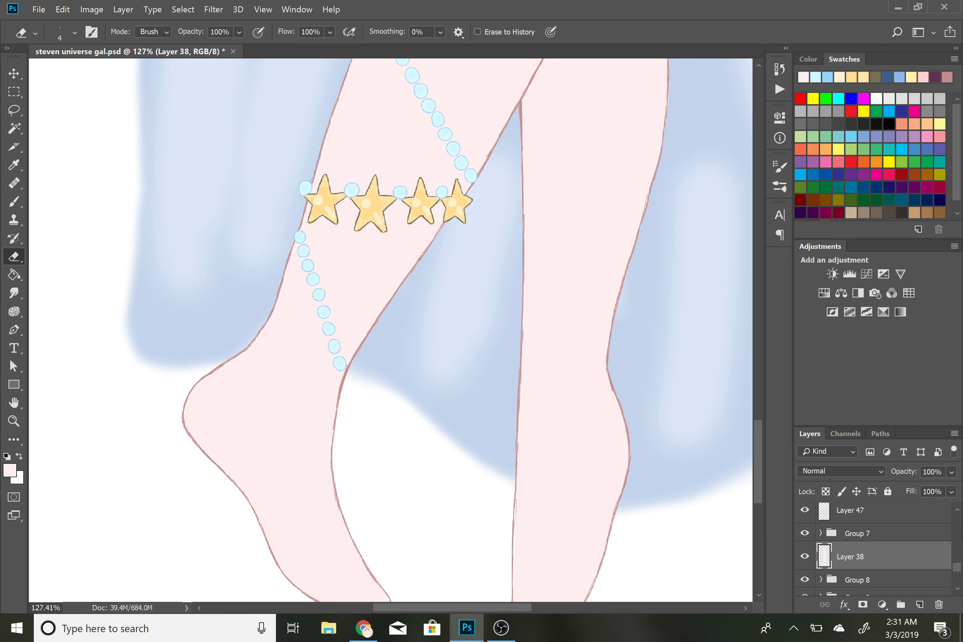
scroll(391, 330, up, 13)
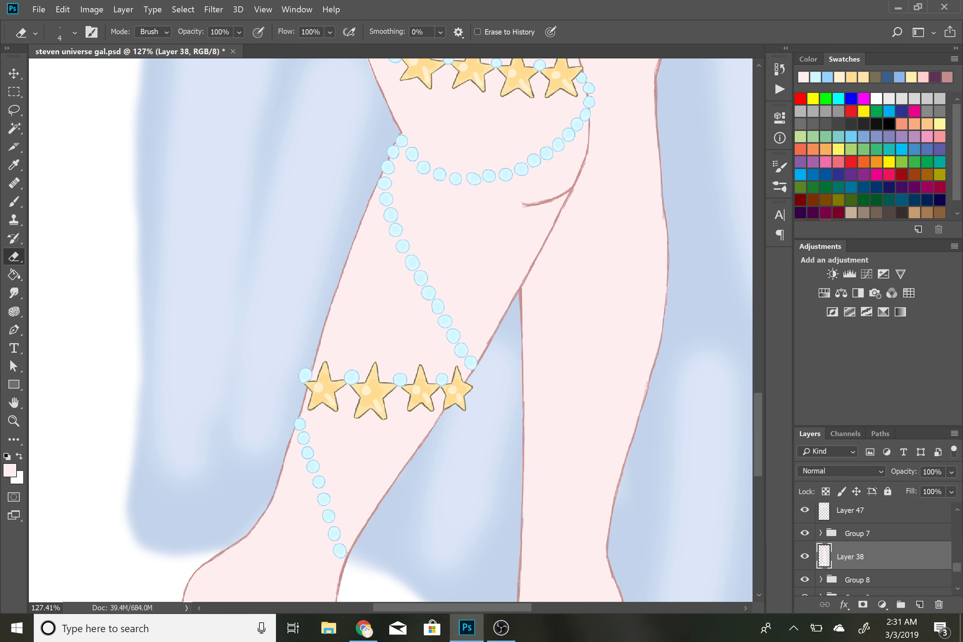
scroll(391, 330, right, 6)
scroll(391, 330, up, 17)
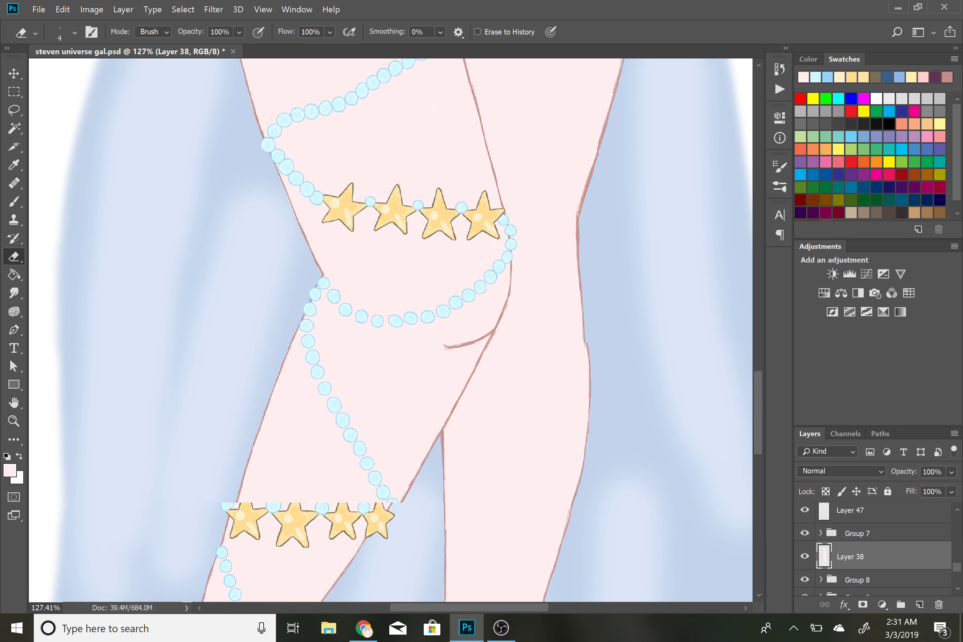
scroll(390, 330, up, 11)
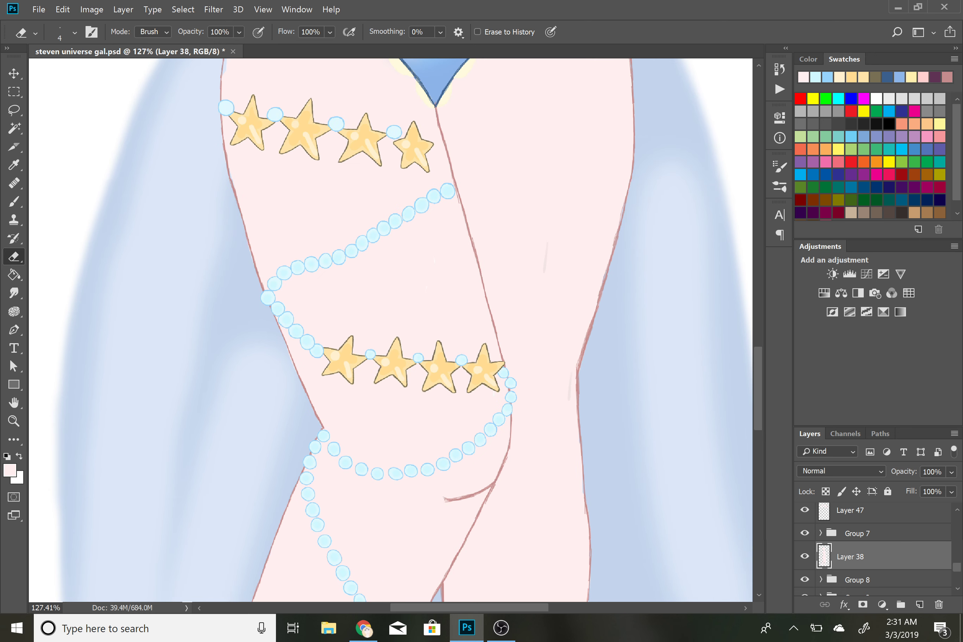
scroll(391, 330, up, 4)
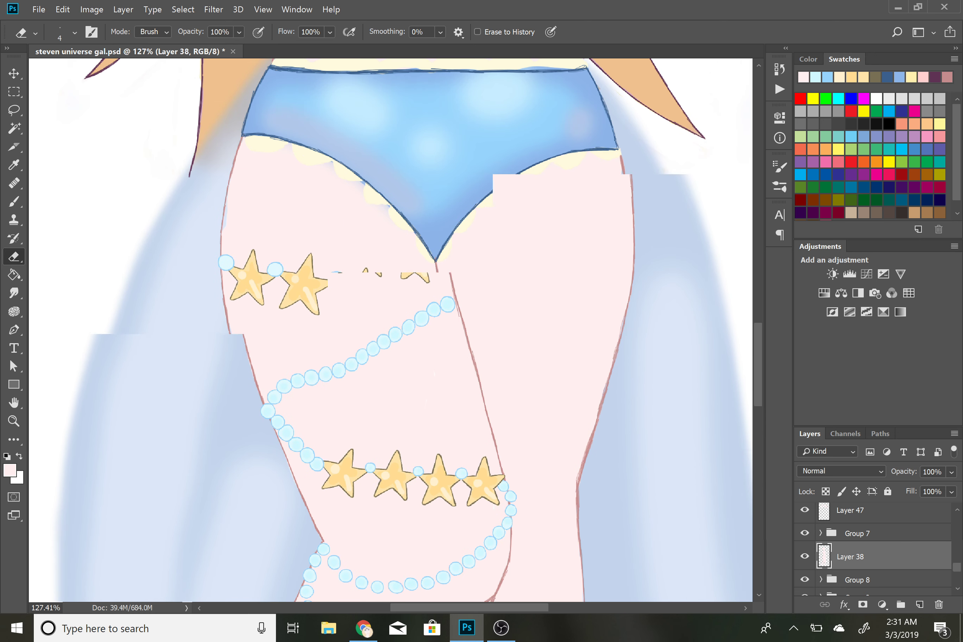
key(b)
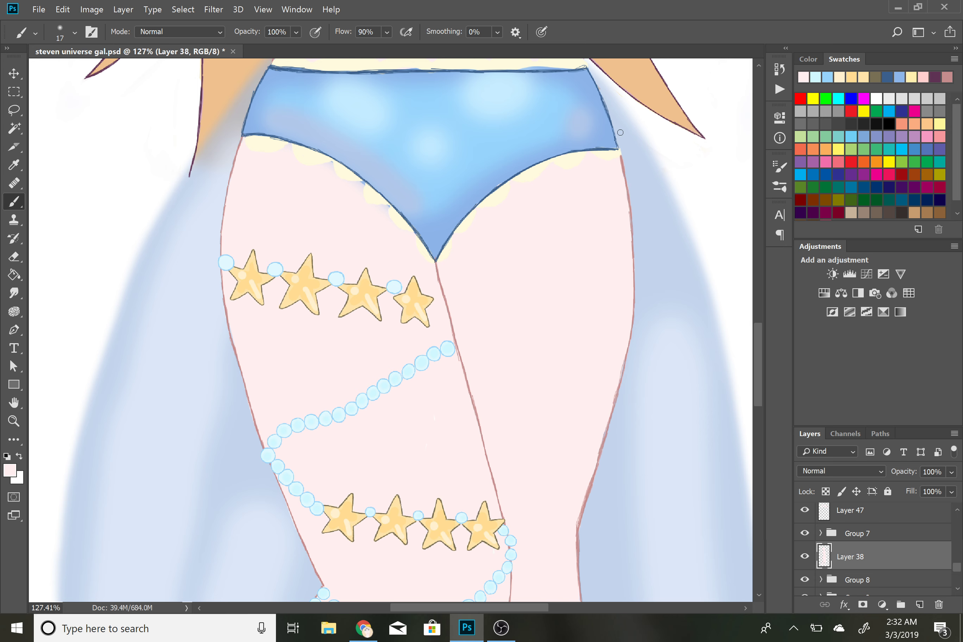
scroll(544, 230, down, 3)
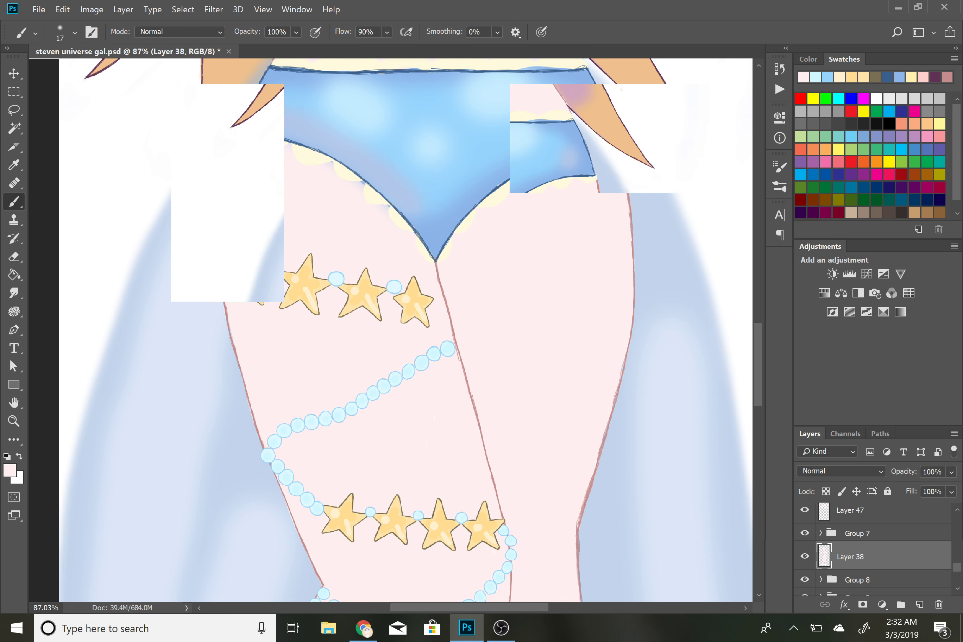
scroll(544, 229, up, 3)
scroll(451, 269, up, 5)
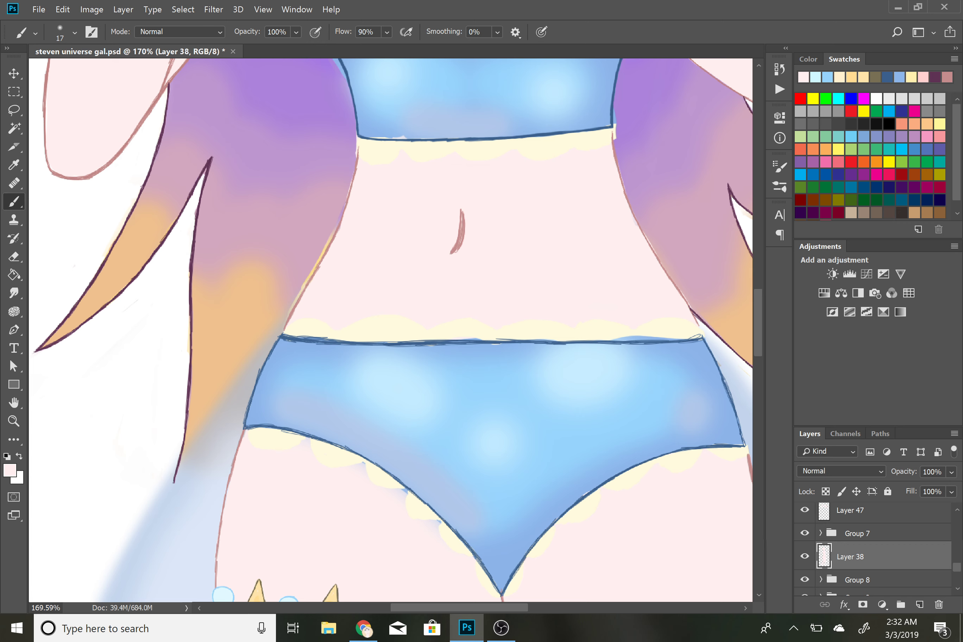
Erase excess skin colour along both side outlines of the bare waist on Layer 38.
key(e)
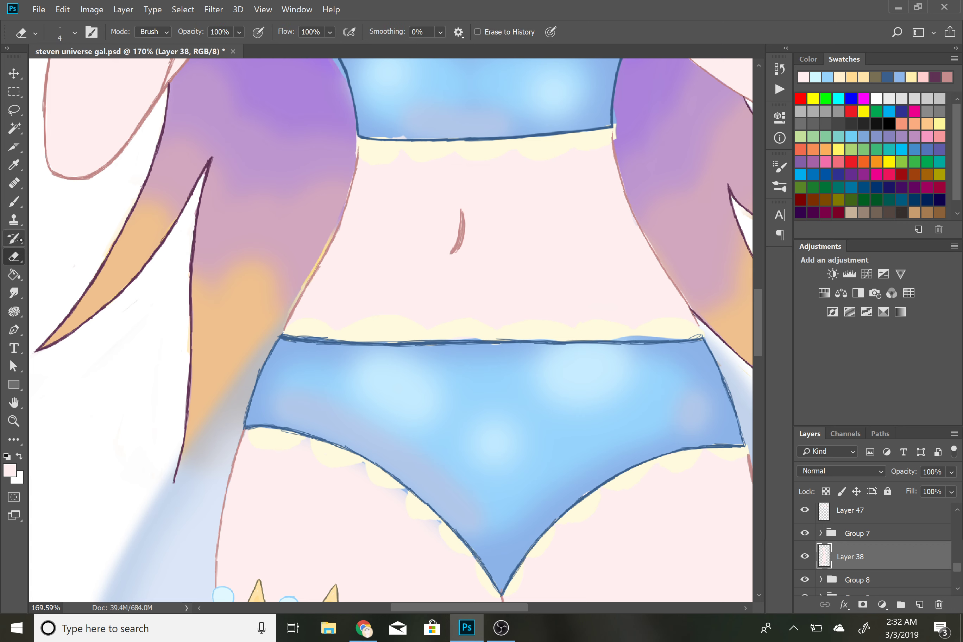
drag(343, 200, 352, 174)
scroll(351, 166, right, 4)
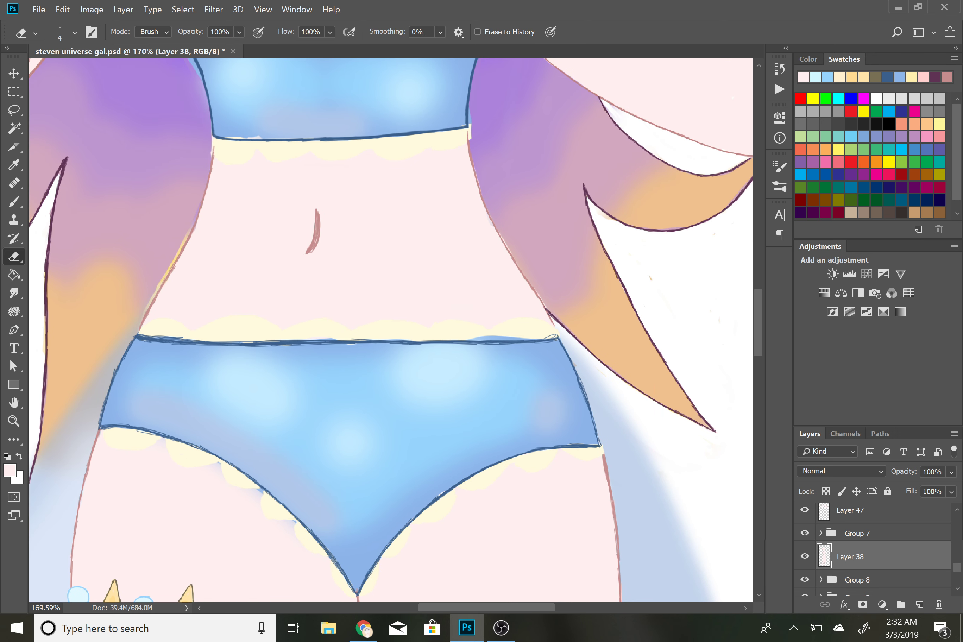
drag(476, 176, 546, 309)
scroll(586, 299, down, 1)
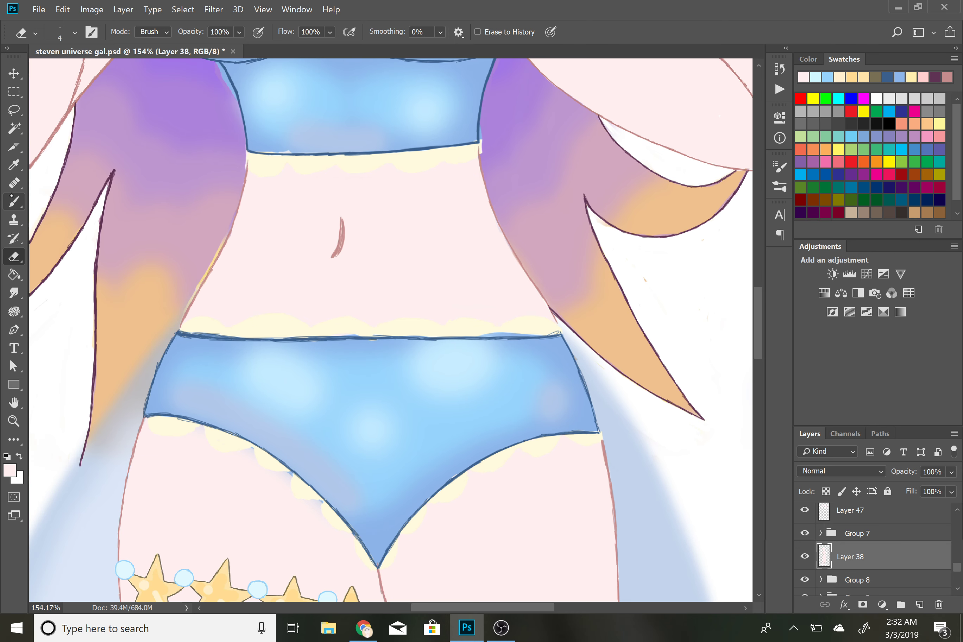
Clean the skin fill along the neck outline on Layer 38, erasing overspill beside the outermost moon of the necklace.
key(b)
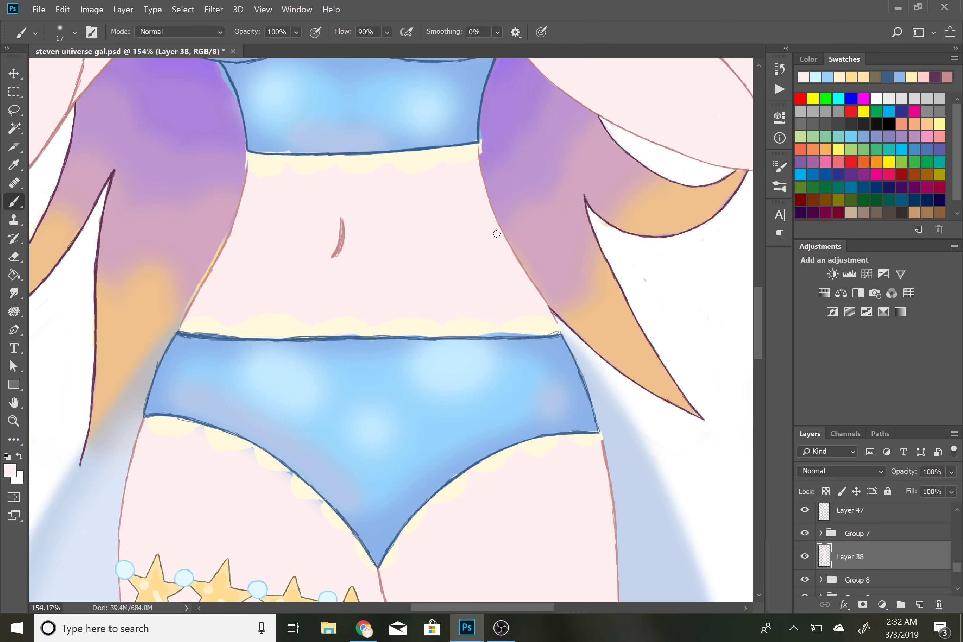
scroll(594, 301, down, 5)
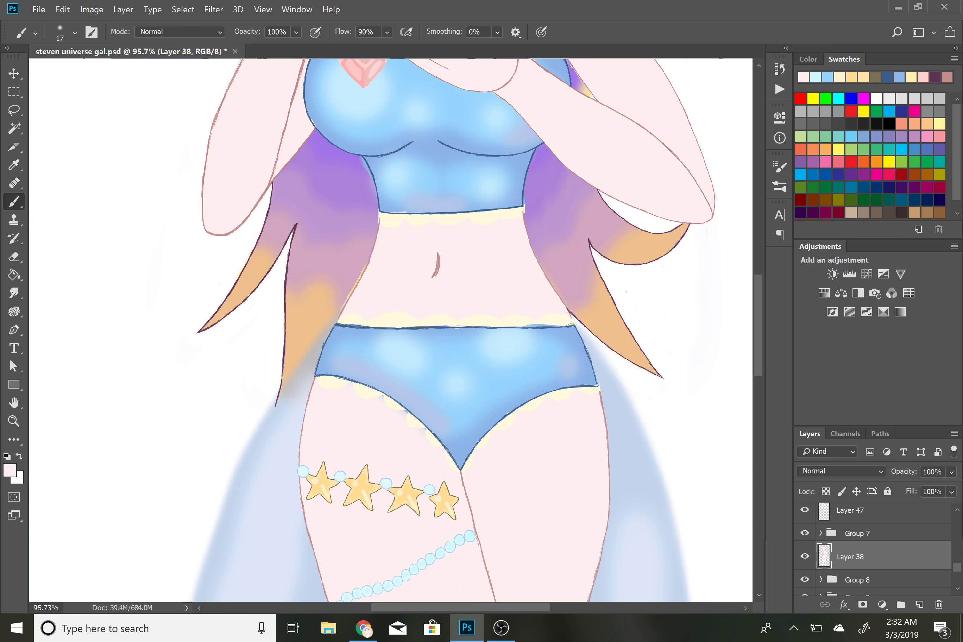
scroll(634, 265, down, 1)
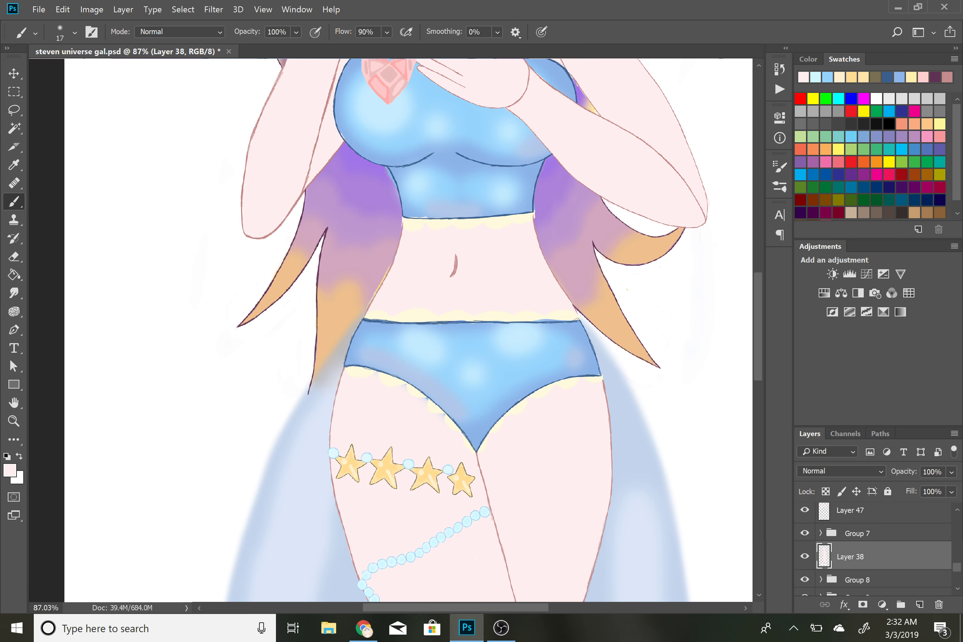
scroll(613, 222, up, 4)
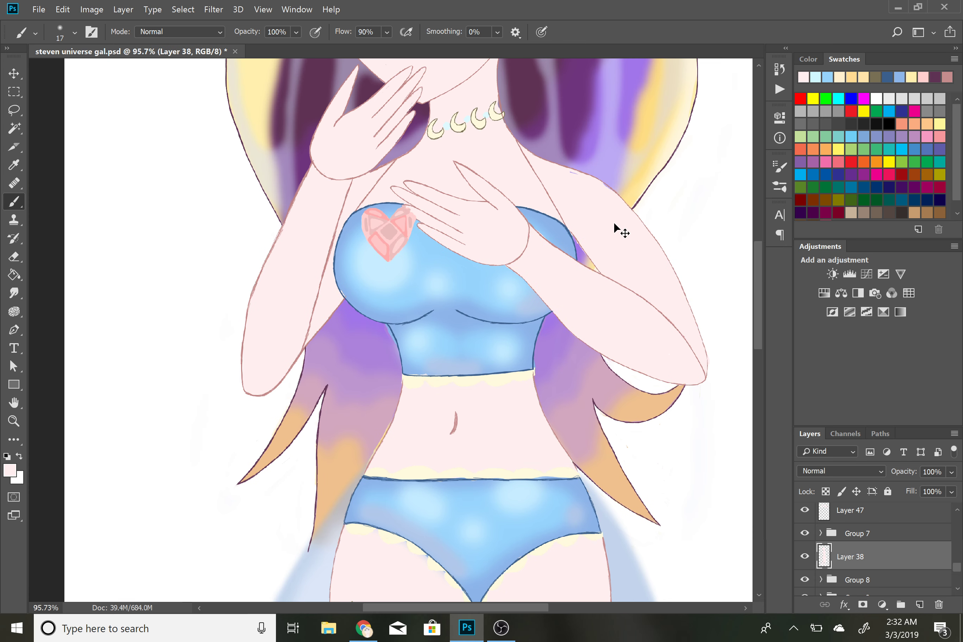
scroll(613, 222, up, 6)
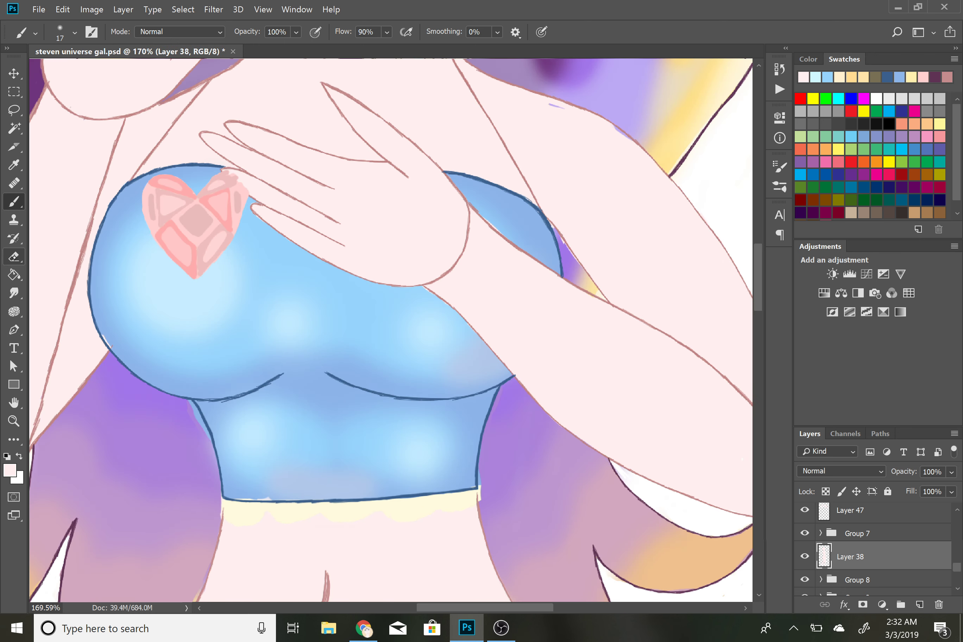
click(14, 256)
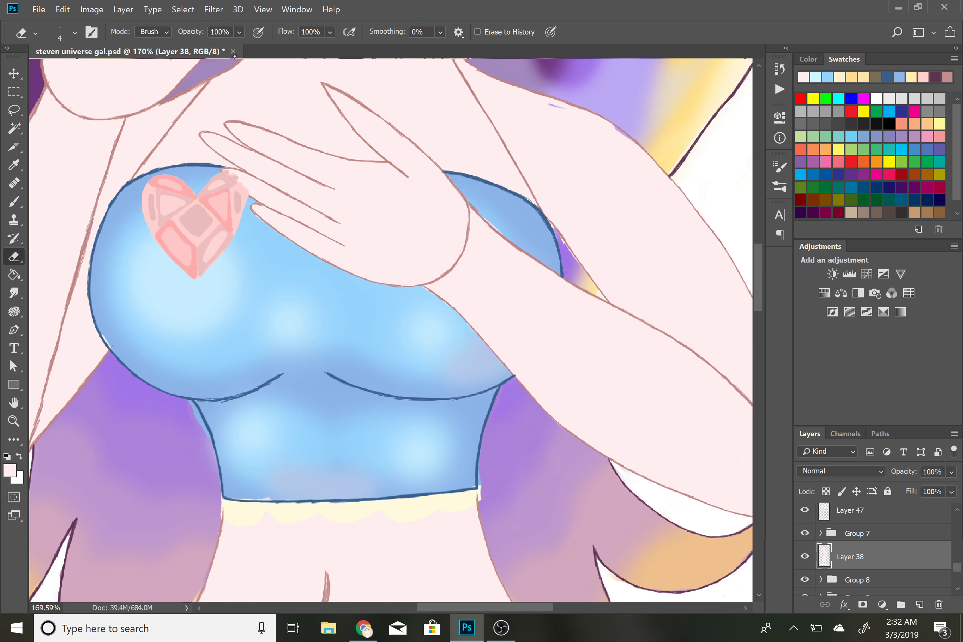
scroll(262, 165, up, 4)
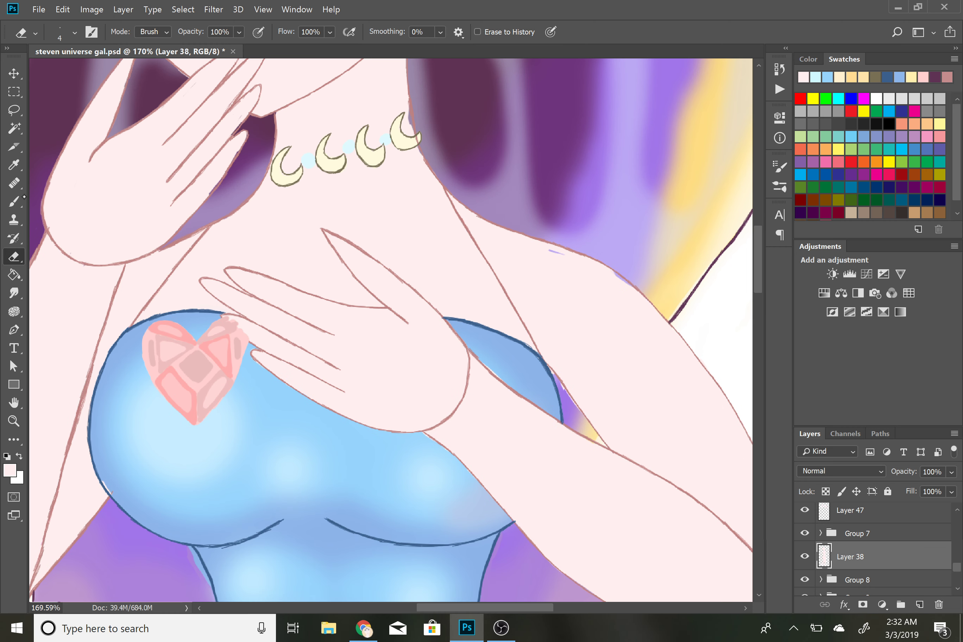
key(b)
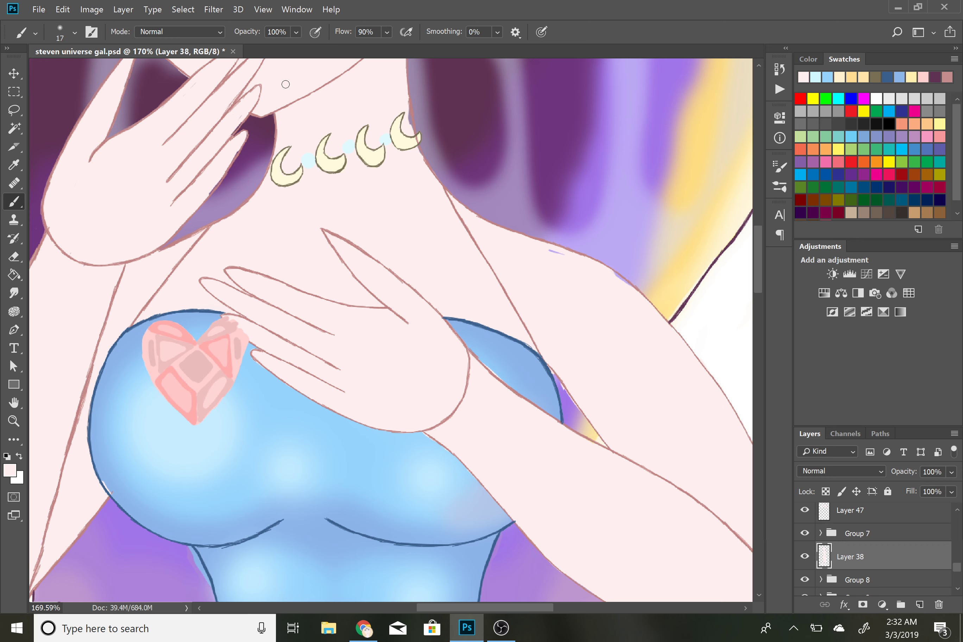
key(e)
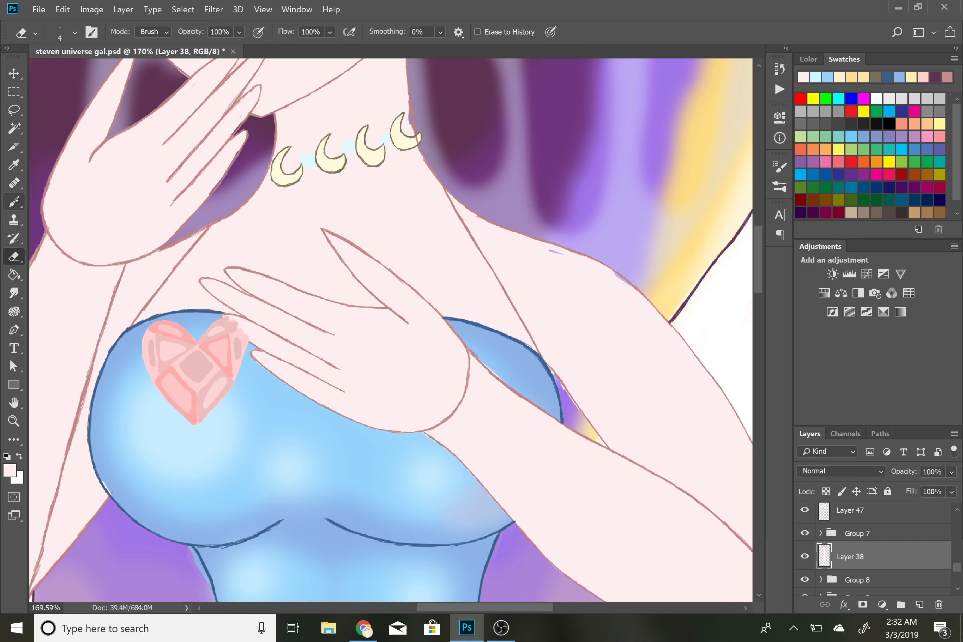
key(b)
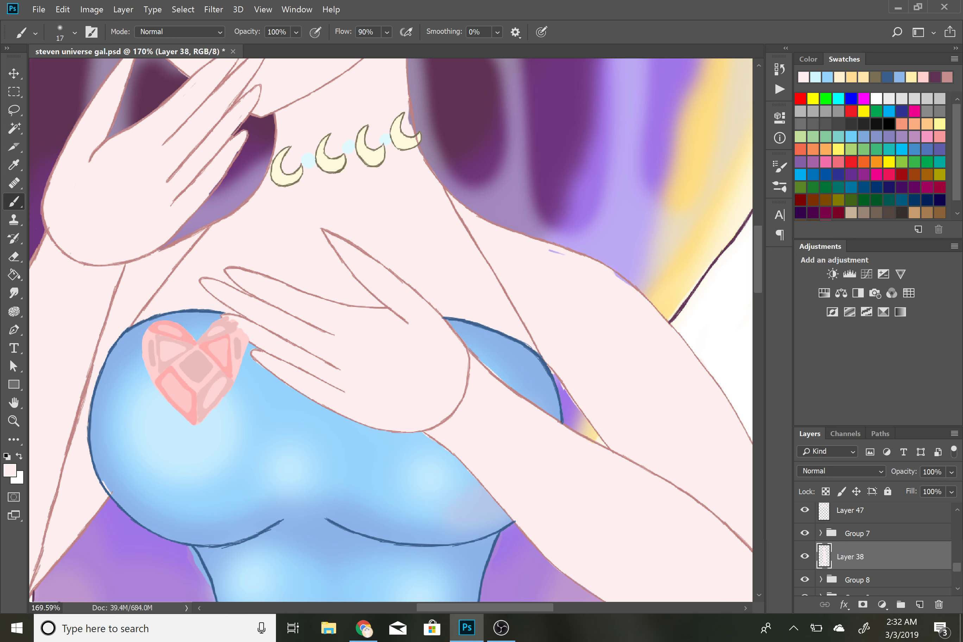
key(e)
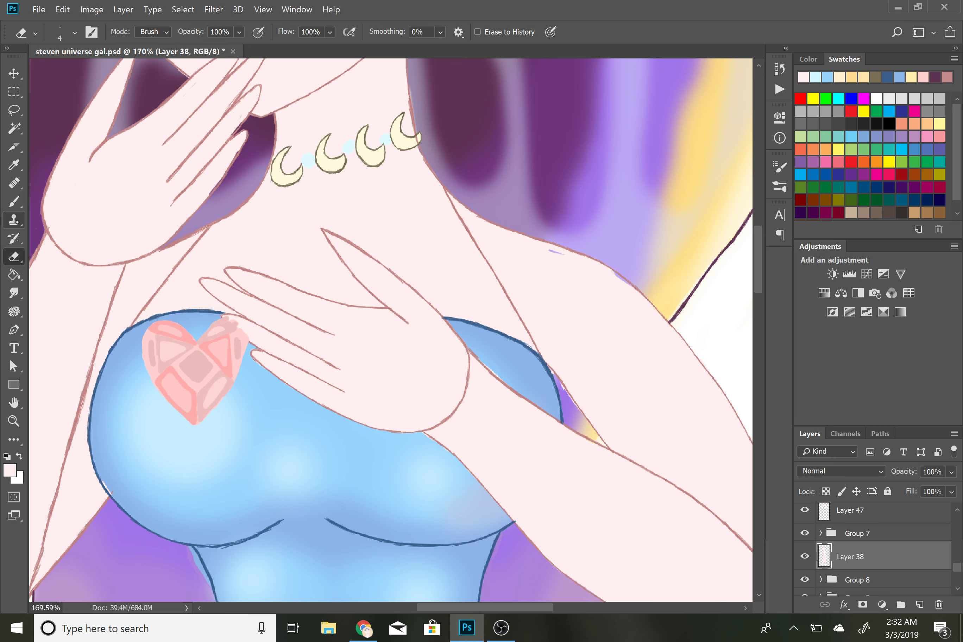
drag(412, 99, 415, 124)
Paint the skin fill up to the shoulder outline and erase overspill in the gap beside the blue top on Layer 38.
scroll(430, 150, right, 3)
key(b)
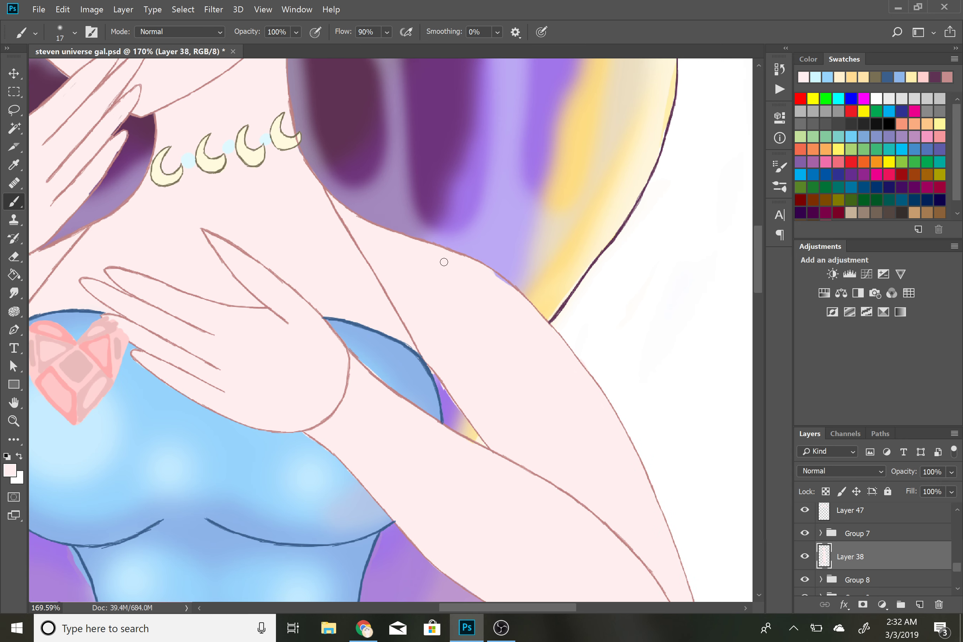
scroll(604, 283, up, 2)
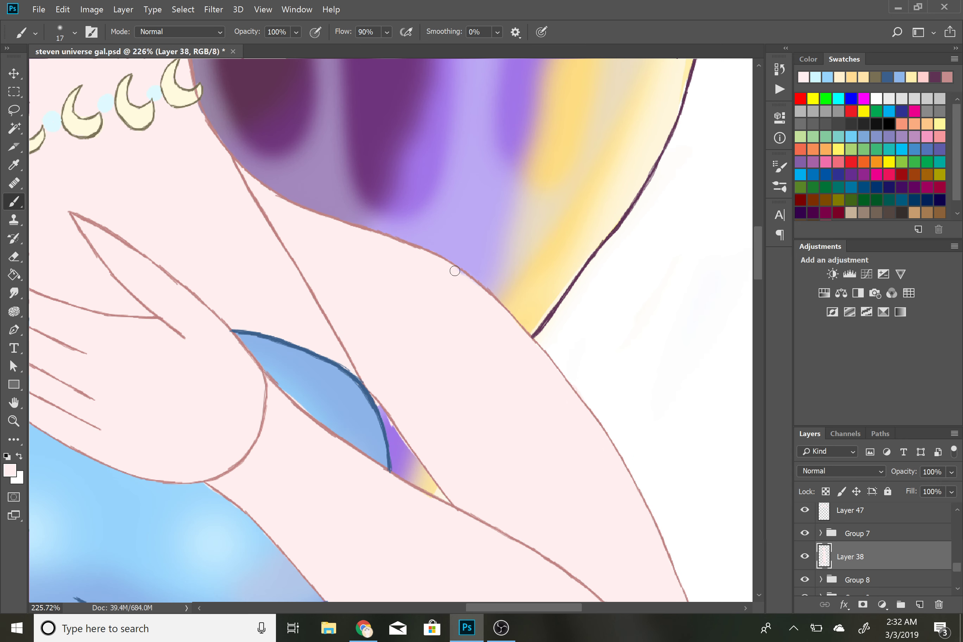
key(e)
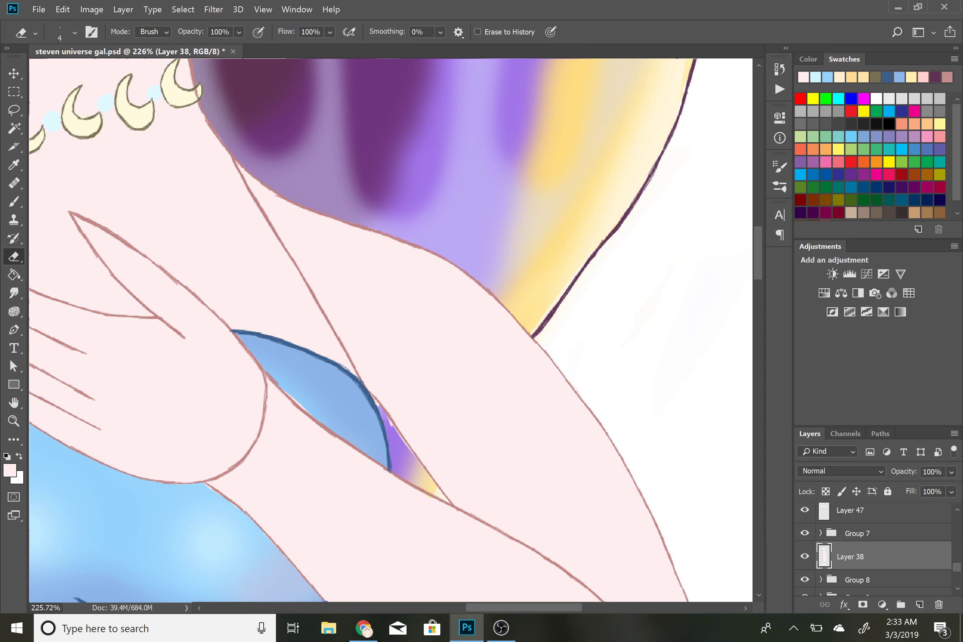
drag(384, 418, 375, 401)
Make Layer 47 active and paint pale pink skin colour inside the elbow outline of the raised arm.
drag(124, 290, 737, 394)
click(849, 510)
click(14, 201)
drag(373, 497, 387, 111)
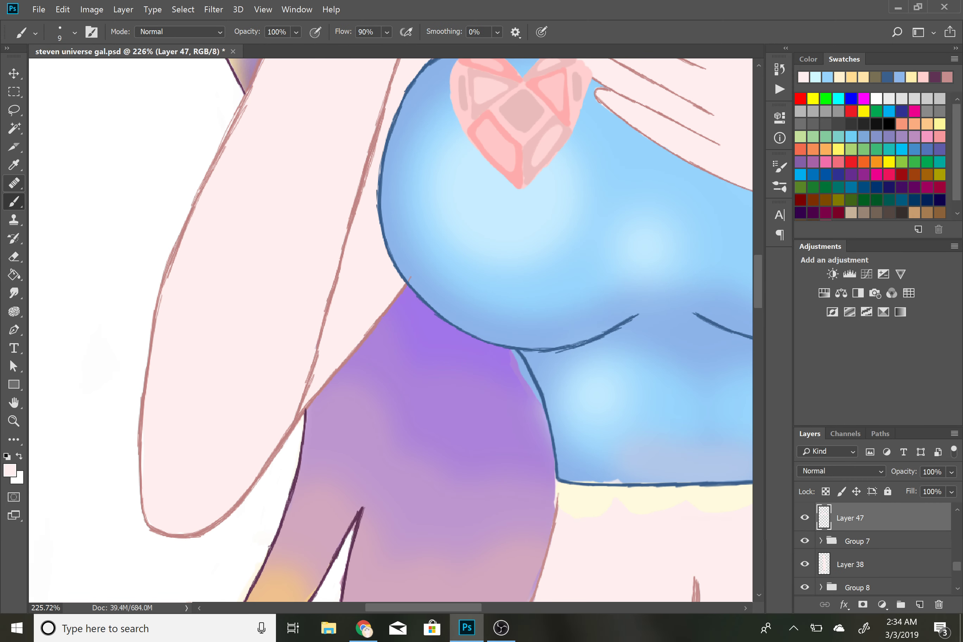
mouse_move(142, 445)
mouse_down()
mouse_move(155, 526)
mouse_move(188, 531)
mouse_move(173, 534)
mouse_up()
Erase excess skin colour on Layer 47 around the arm crossing the chest, at the underarm gap and the elbow.
drag(462, 215, 271, 234)
scroll(271, 234, right, 6)
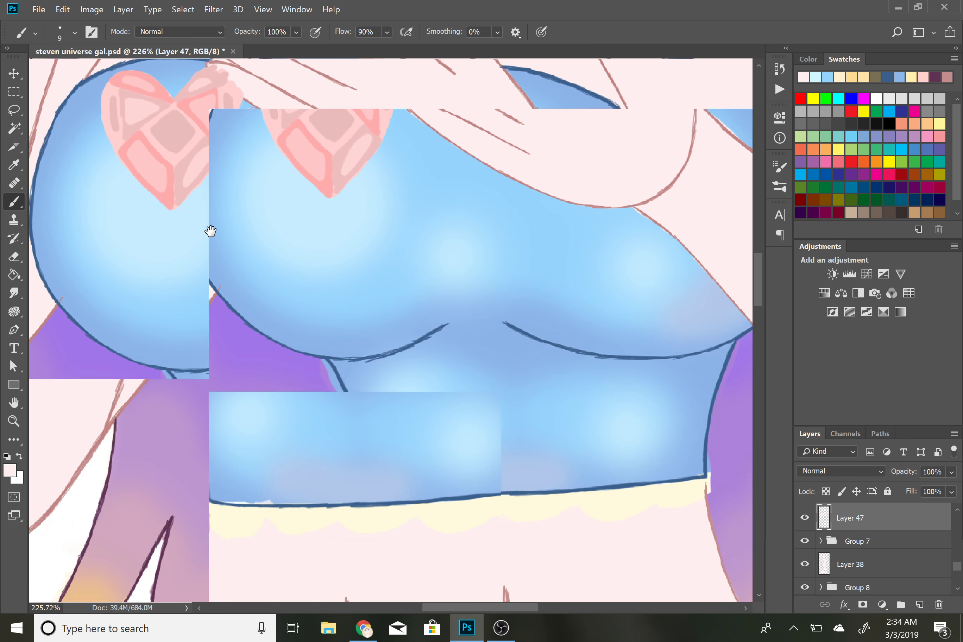
scroll(390, 331, right, 4)
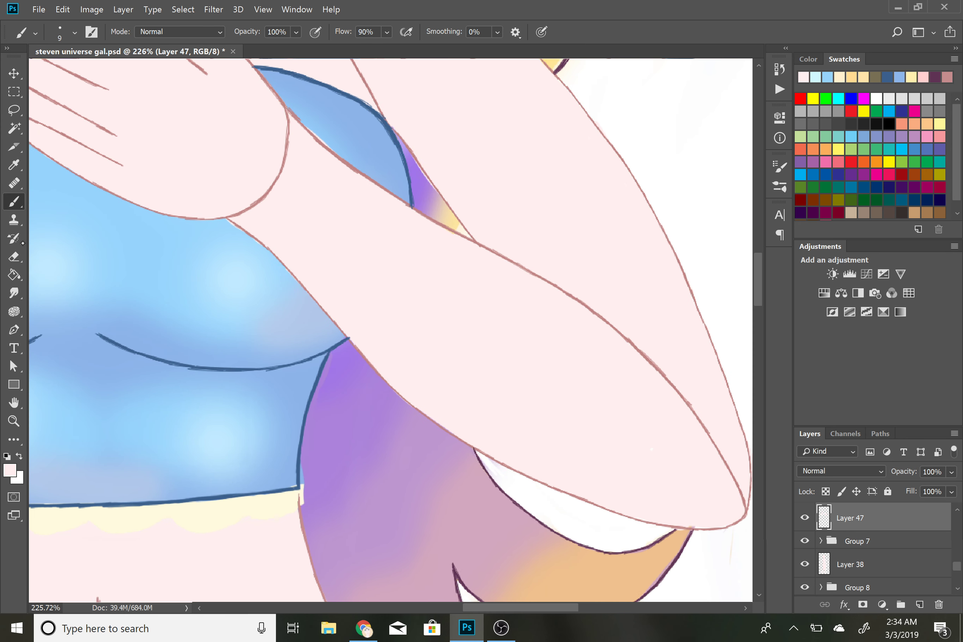
key(e)
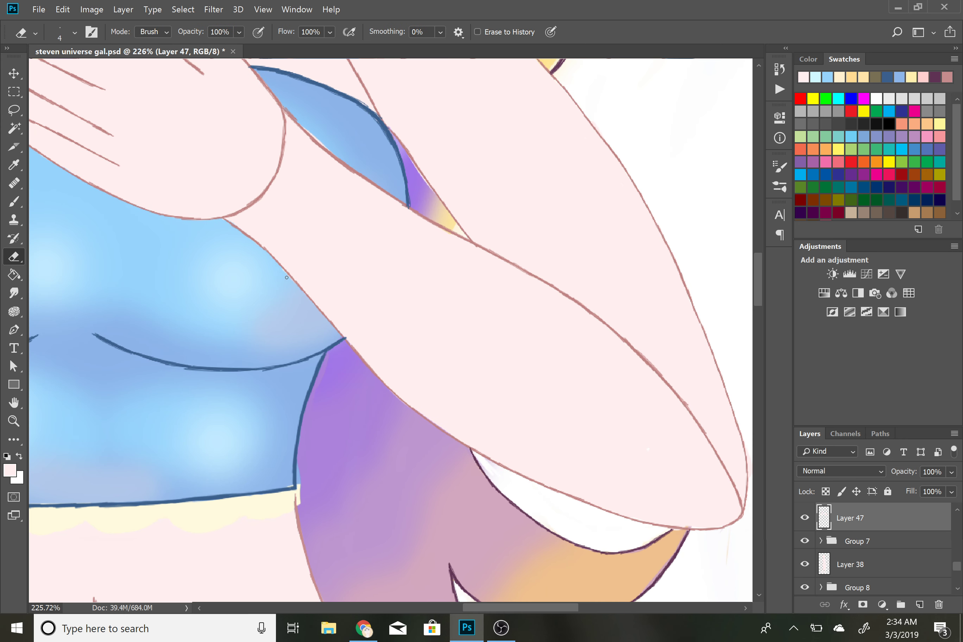
drag(330, 147, 324, 145)
drag(430, 193, 409, 156)
scroll(389, 331, down, 4)
scroll(390, 332, right, 4)
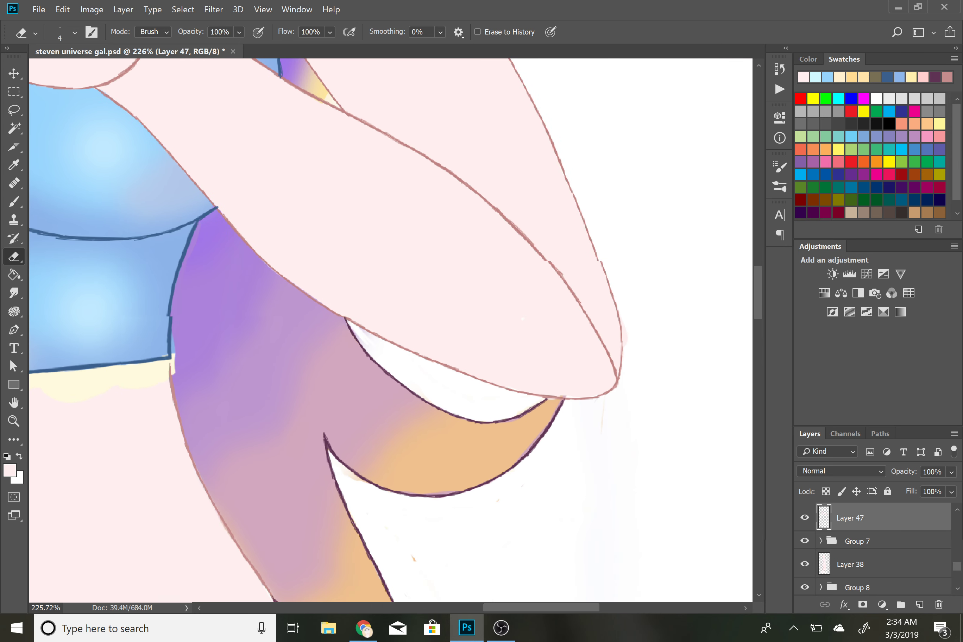
scroll(560, 404, right, 1)
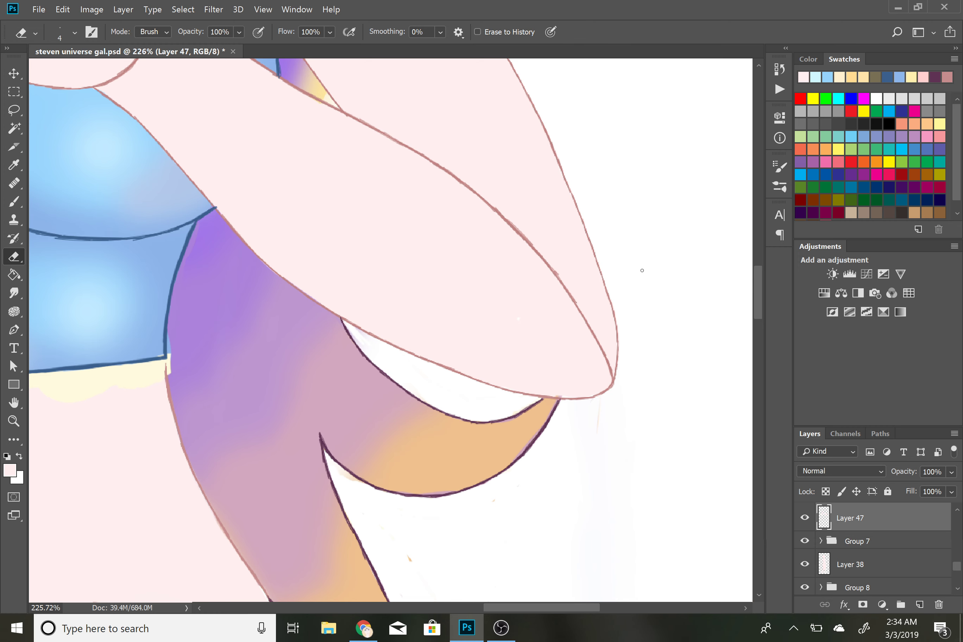
Save the document and bring the layers above Layer 47 into view.
scroll(596, 343, down, 5)
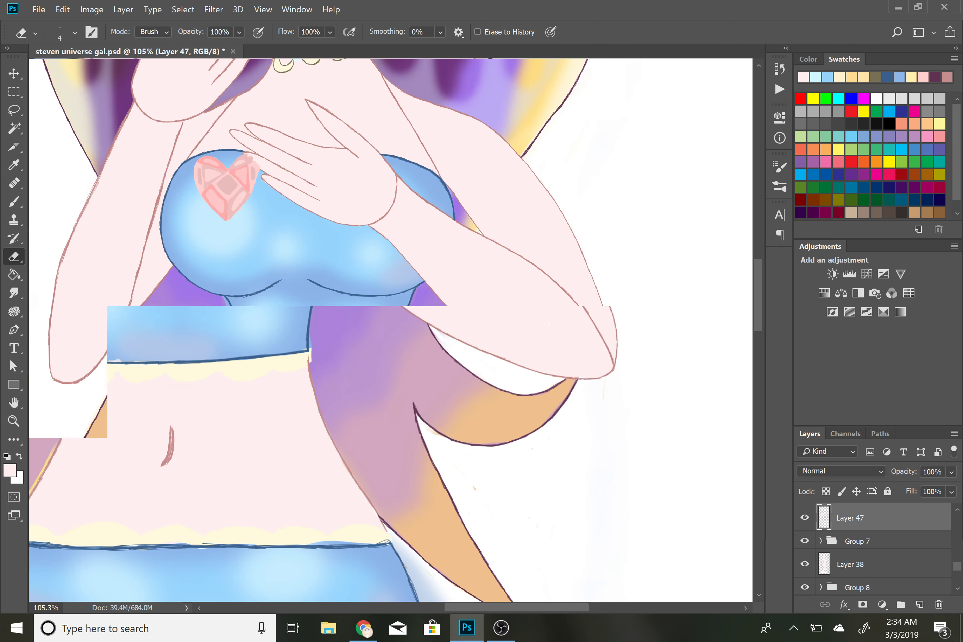
scroll(591, 347, down, 2)
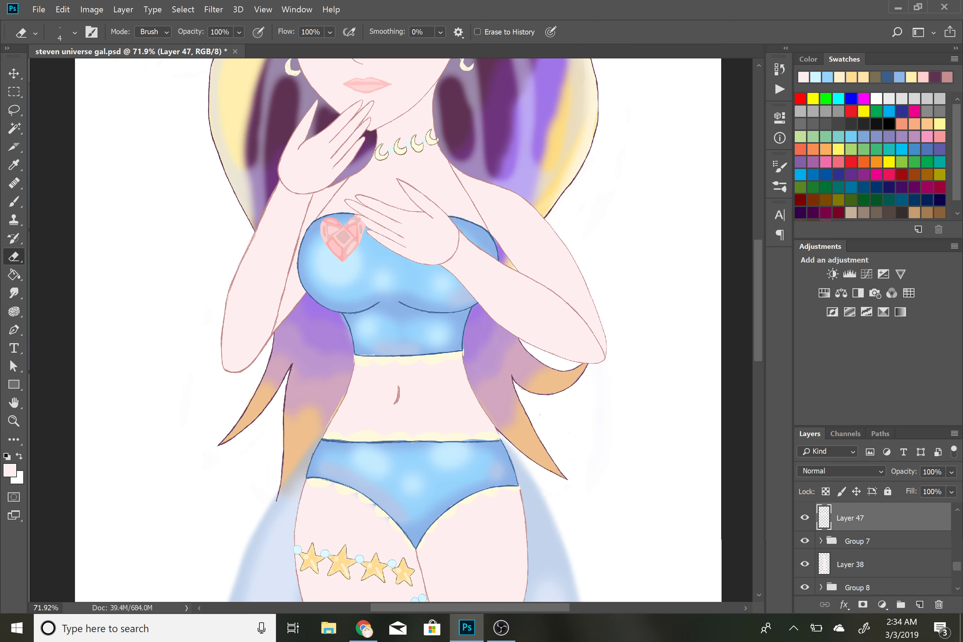
scroll(599, 365, down, 2)
scroll(598, 365, up, 3)
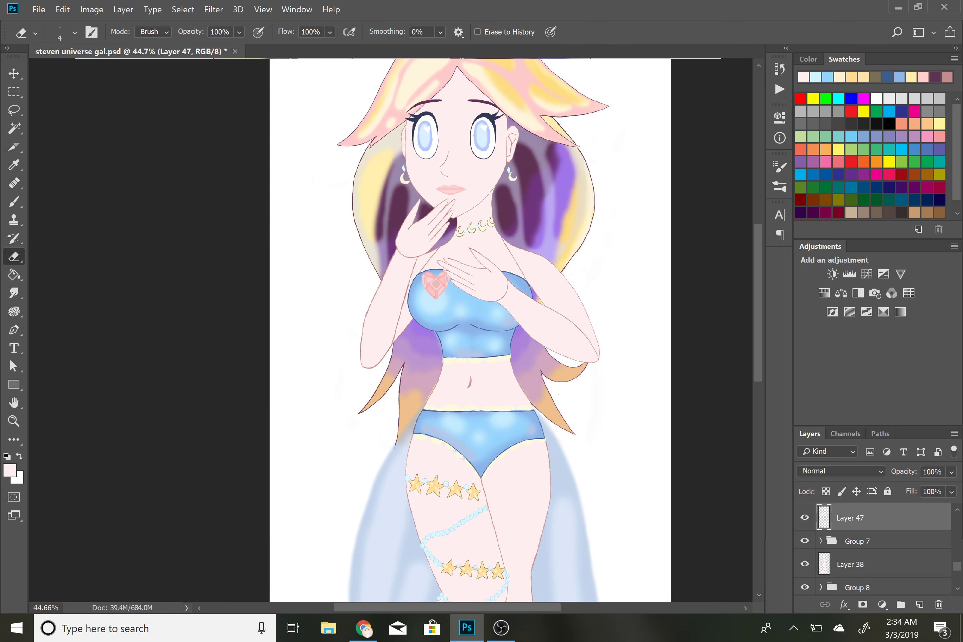
click(38, 9)
click(50, 147)
click(957, 510)
click(957, 510)
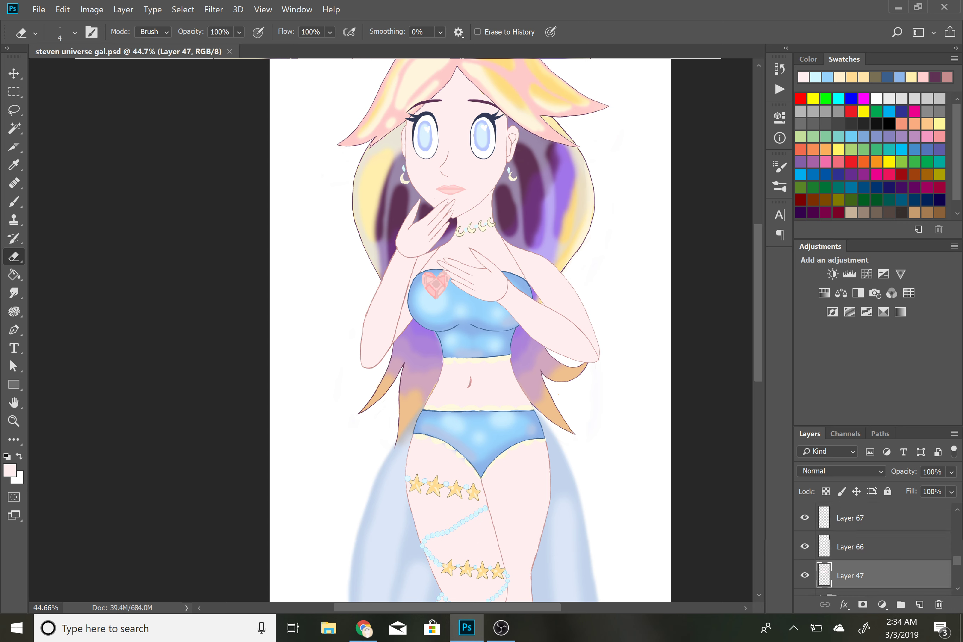
Hide and reshow Group 5 and Group 7 to check which parts of the figure each group contains.
click(957, 509)
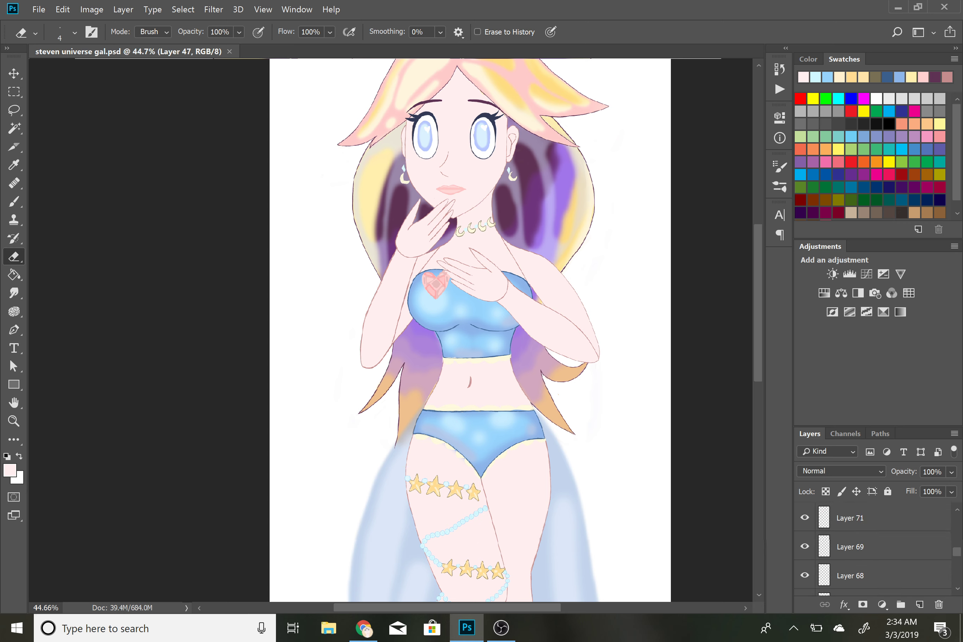
click(805, 558)
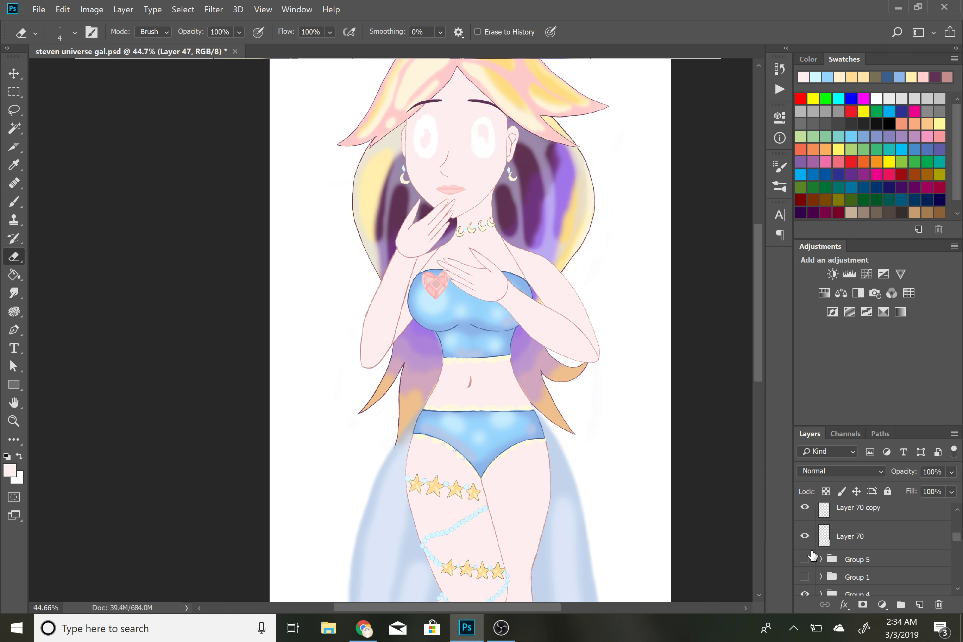
click(805, 559)
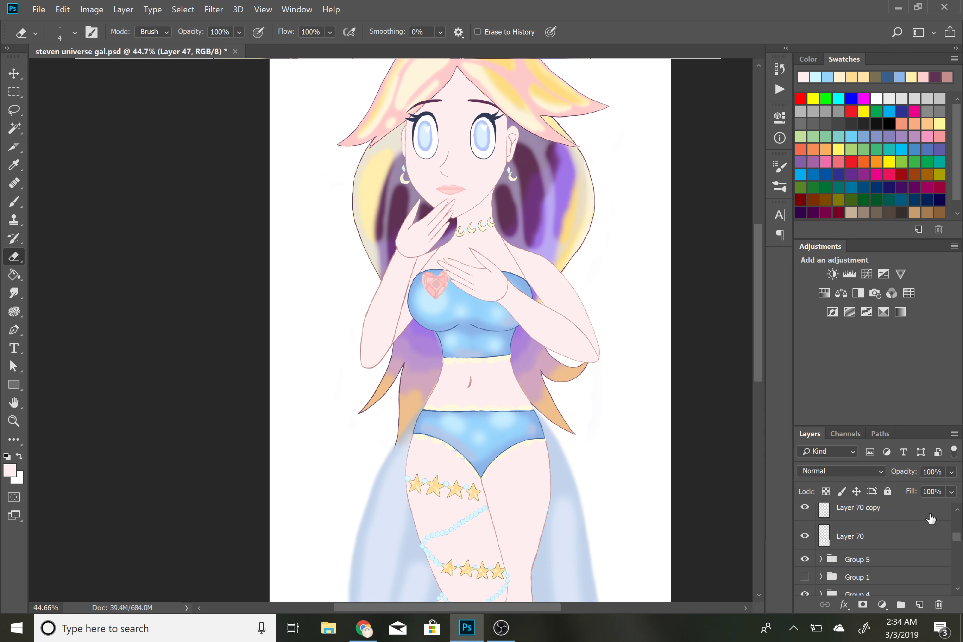
scroll(931, 519, up, 3)
scroll(873, 549, down, 15)
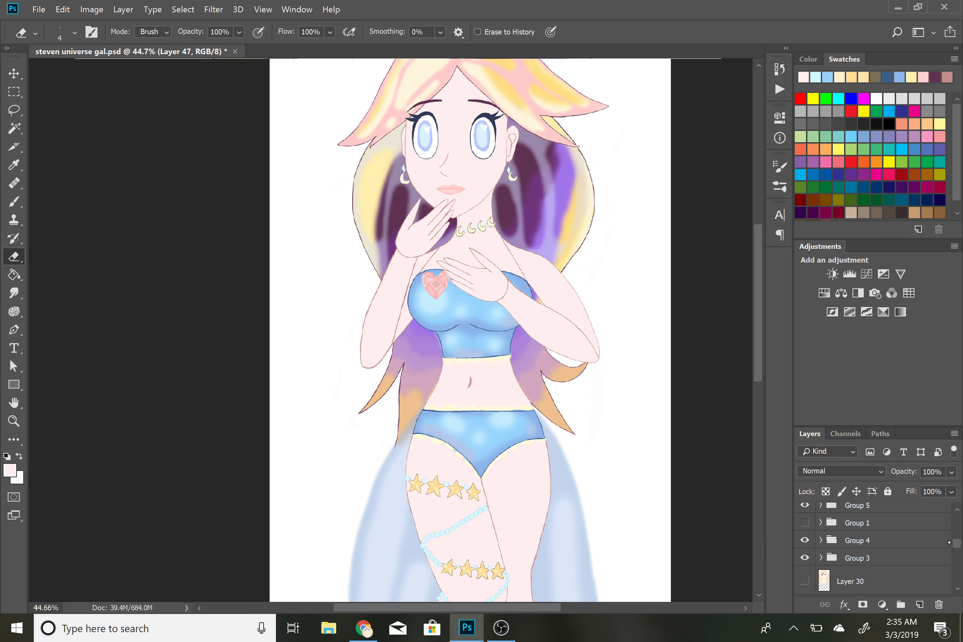
scroll(873, 549, down, 3)
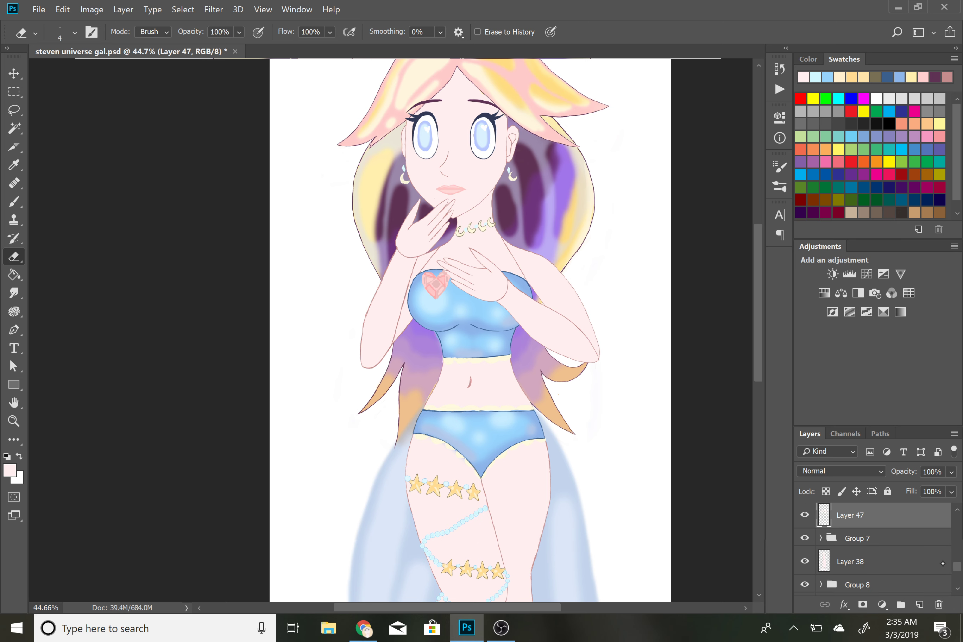
click(805, 538)
click(804, 537)
Expand Group 7, check its nested Group 6, and move Group 6 out so it sits directly above Group 7.
click(870, 538)
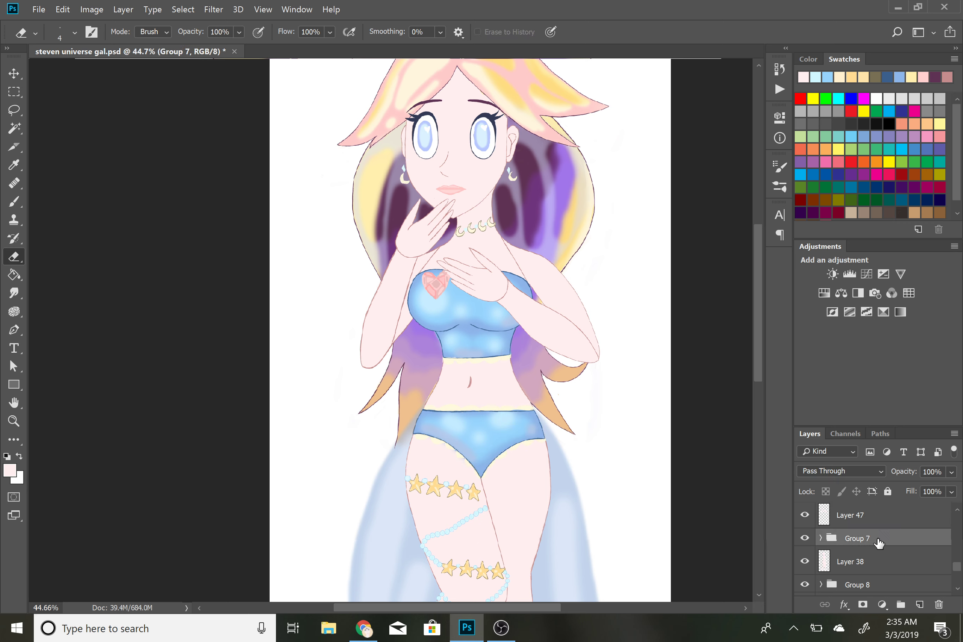
click(820, 538)
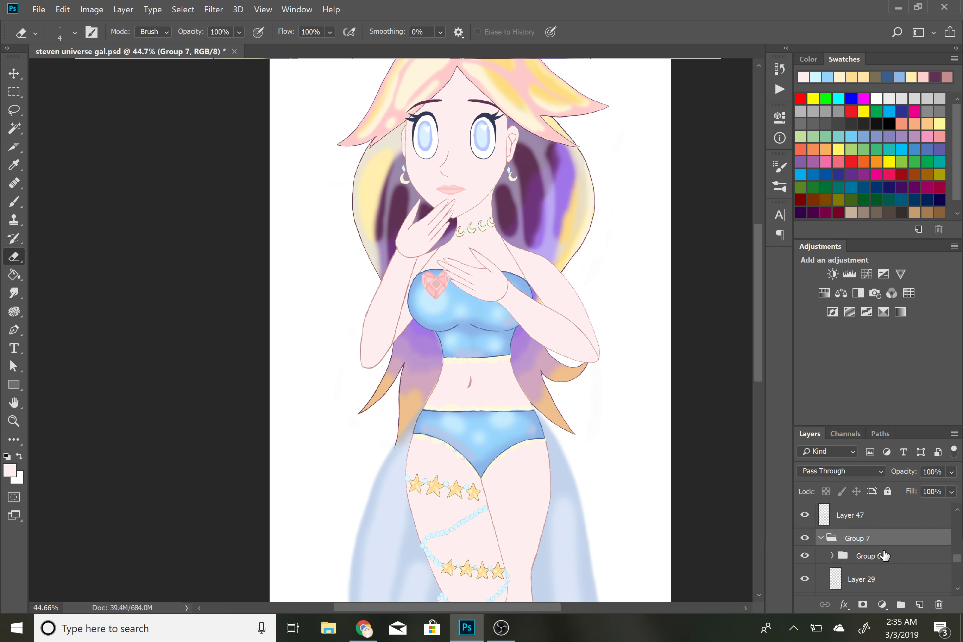
click(806, 556)
click(806, 556)
drag(870, 556, 862, 547)
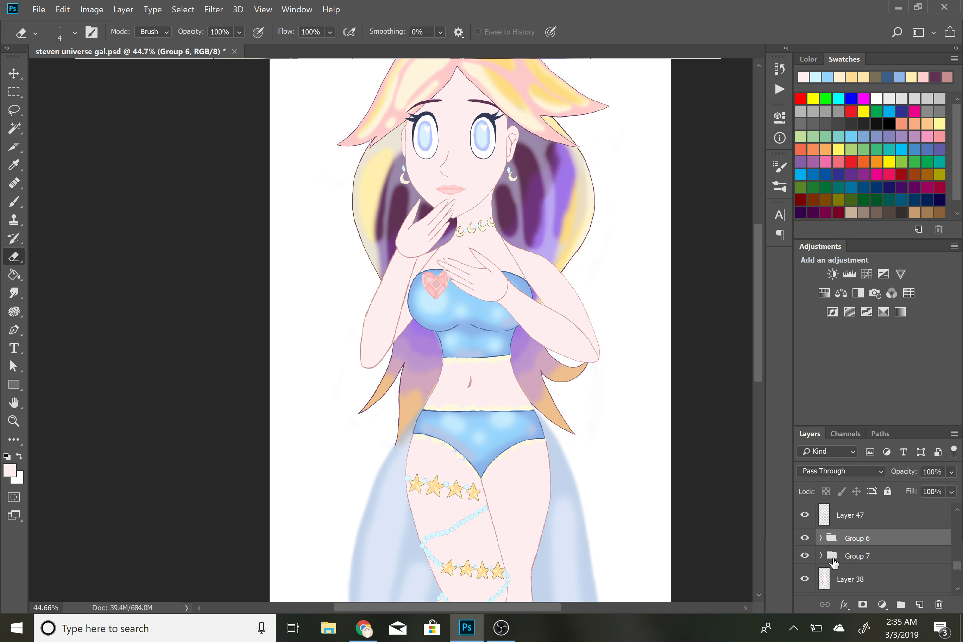
Toggle the visibility of Layers 29, 28, 27 and 26 inside Group 7 to identify the clothing fill layer.
scroll(894, 534, down, 1)
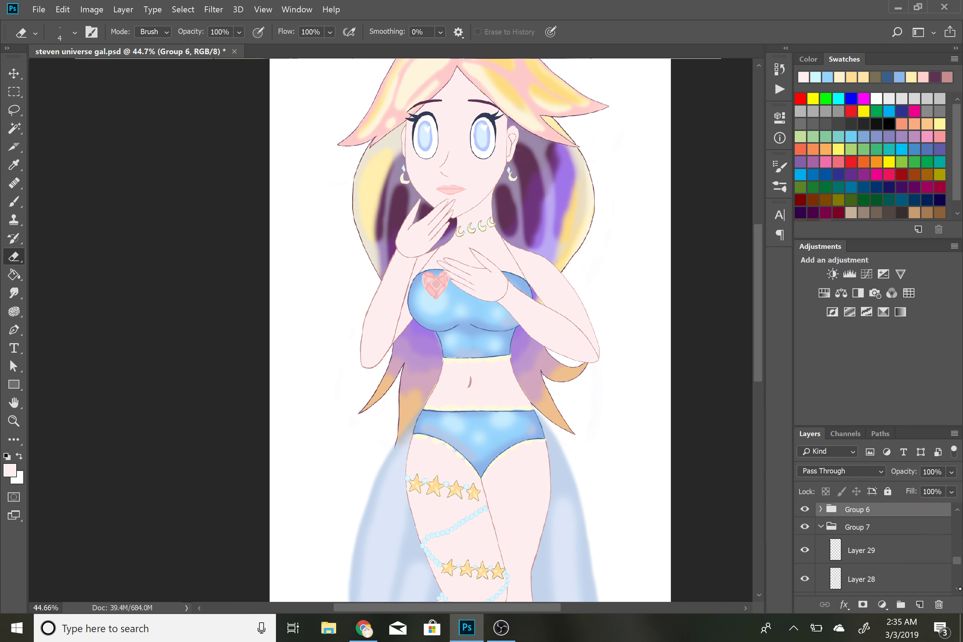
scroll(870, 538, down, 2)
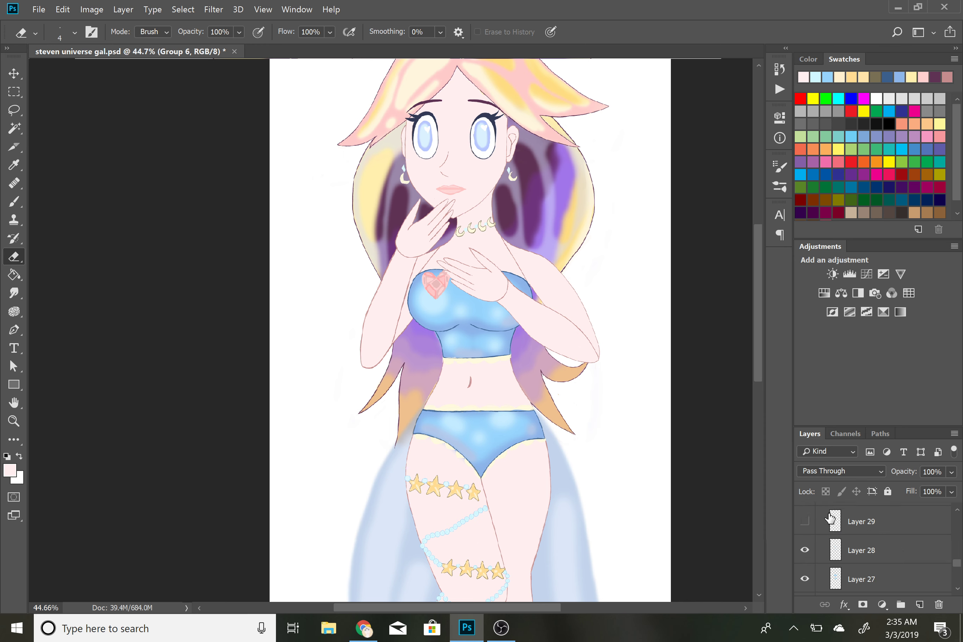
click(810, 522)
click(806, 520)
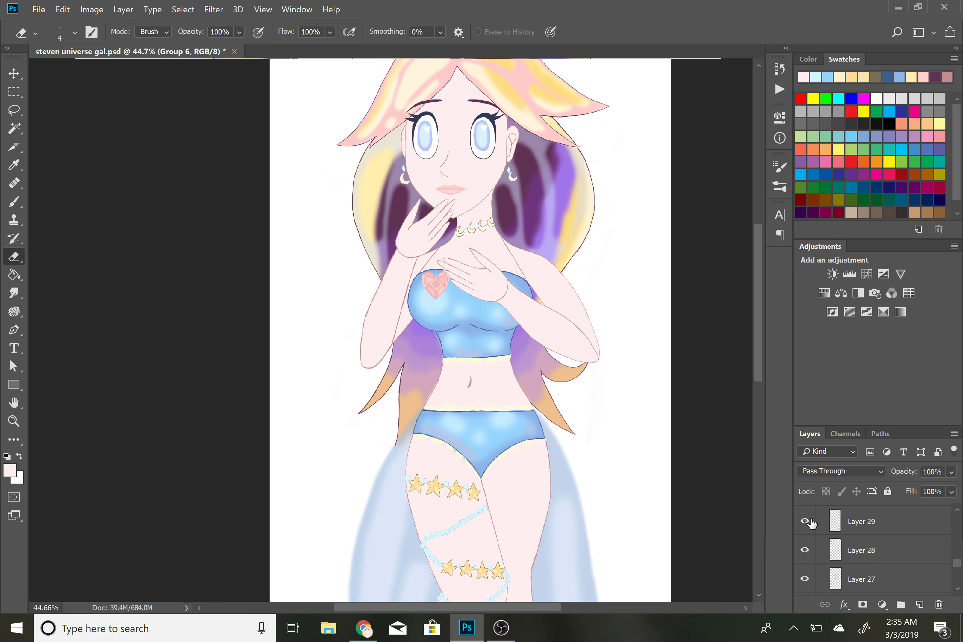
click(806, 548)
click(806, 549)
click(810, 578)
click(810, 578)
click(956, 588)
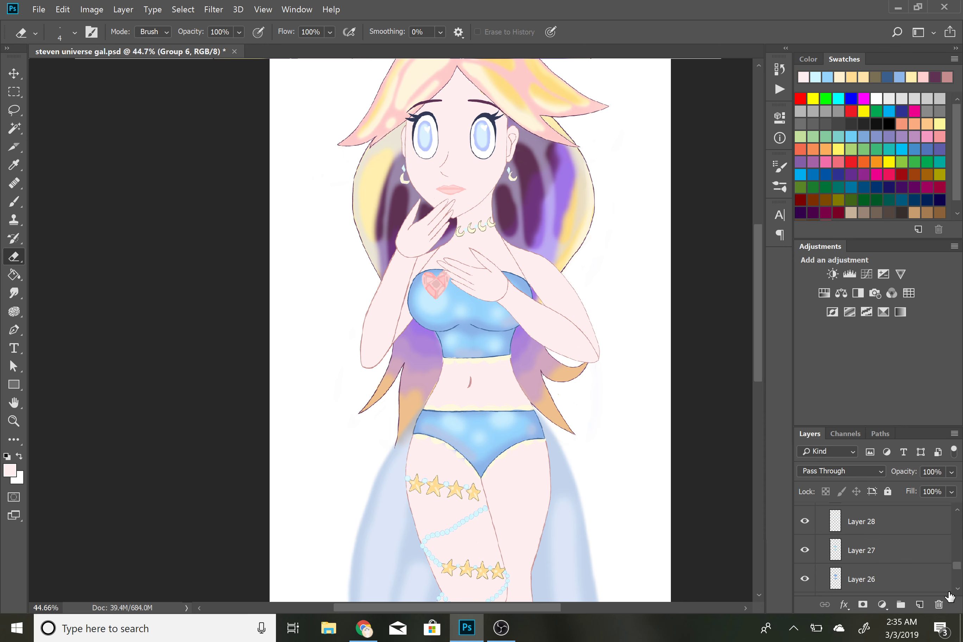
click(806, 579)
Make Layer 26 active and erase blue overspill outside both waist edges of the blue top.
click(857, 573)
scroll(527, 337, up, 1)
scroll(527, 336, up, 4)
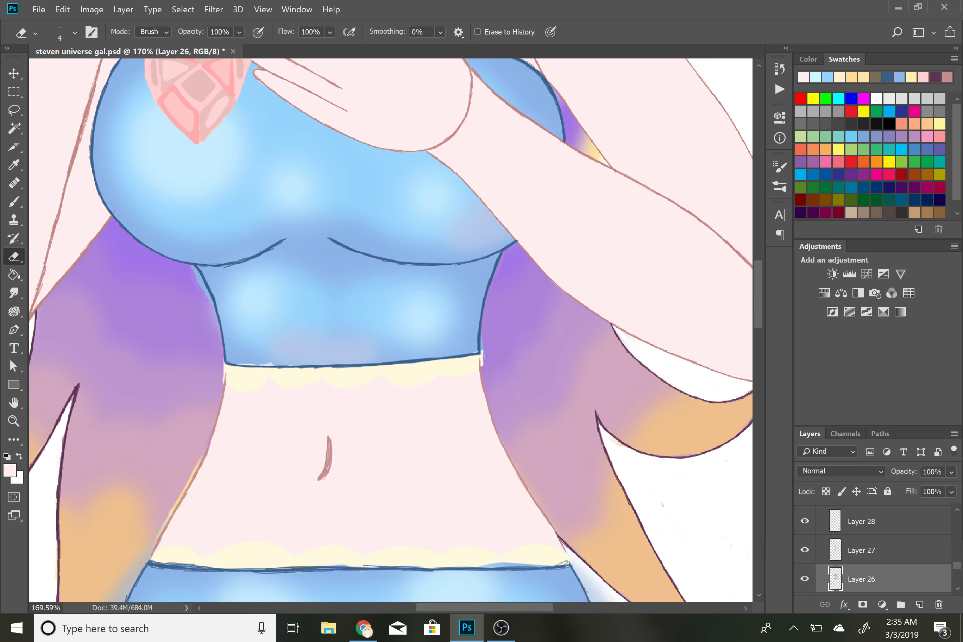
drag(482, 350, 482, 336)
drag(204, 300, 196, 268)
Sample the medium blue of the bottoms as the foreground colour and return to the Eraser tool.
scroll(215, 329, down, 10)
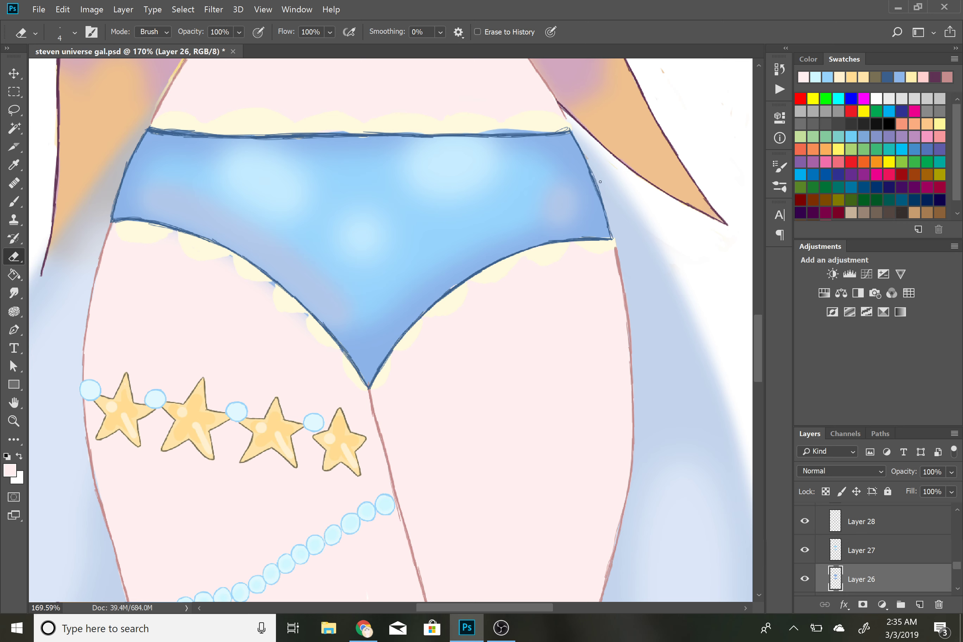
key(b)
key(i)
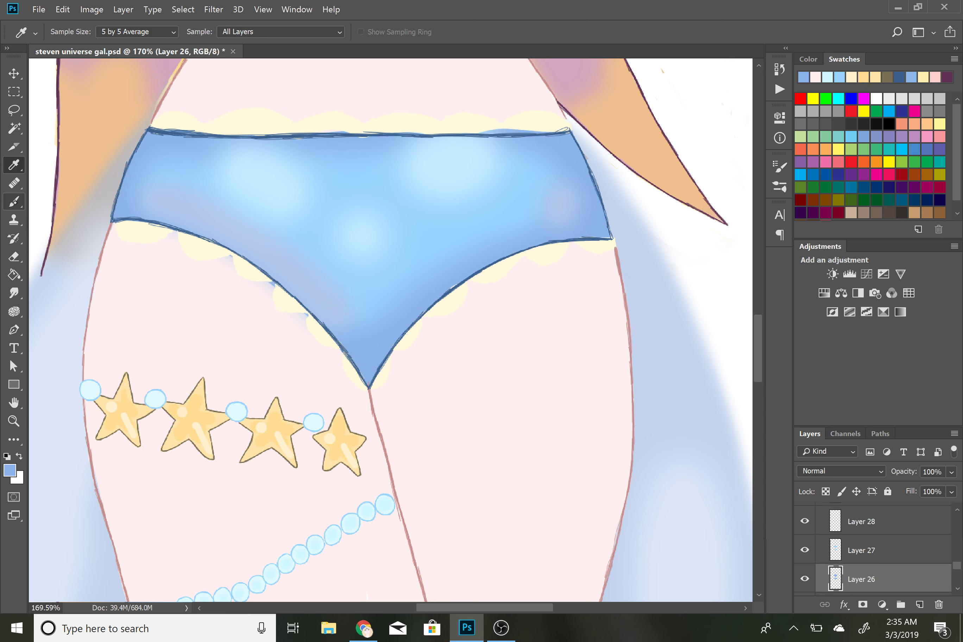
key(b)
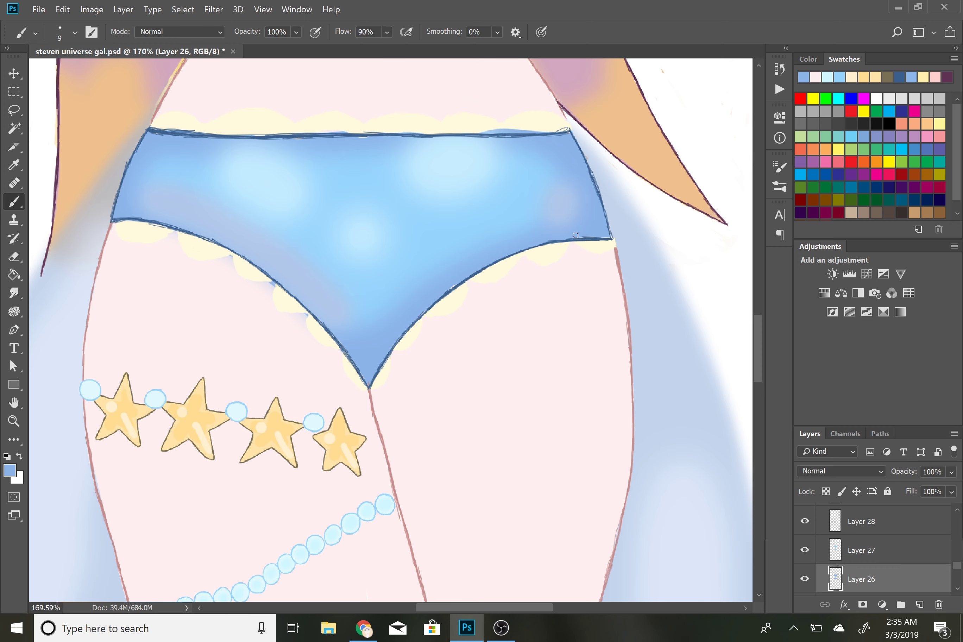
scroll(563, 315, down, 5)
key(e)
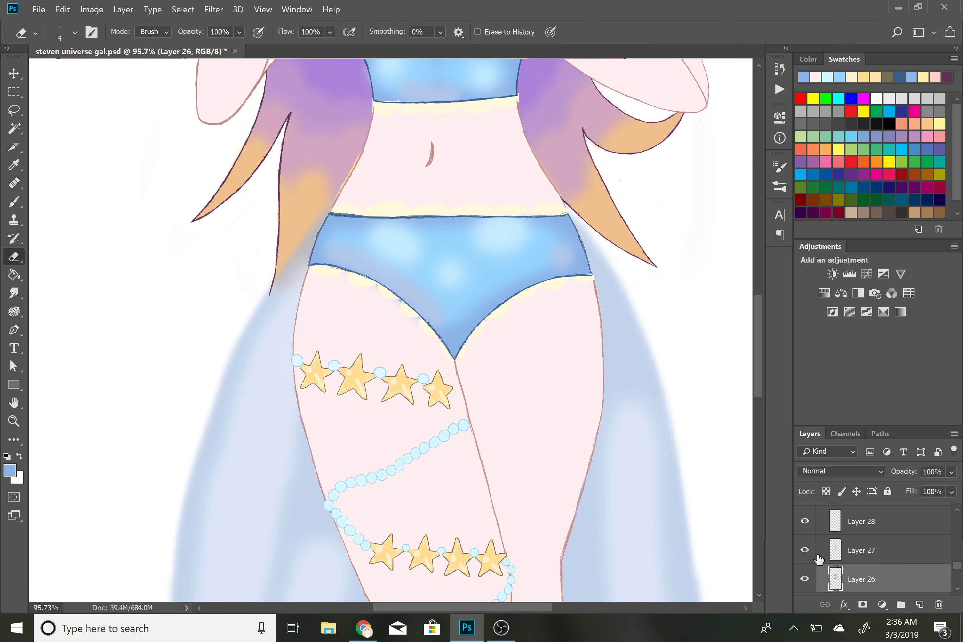
Erase the blue specks on Layer 26 along the lace of the bottoms' left leg opening with a size 10 eraser.
click(835, 522)
scroll(531, 286, up, 7)
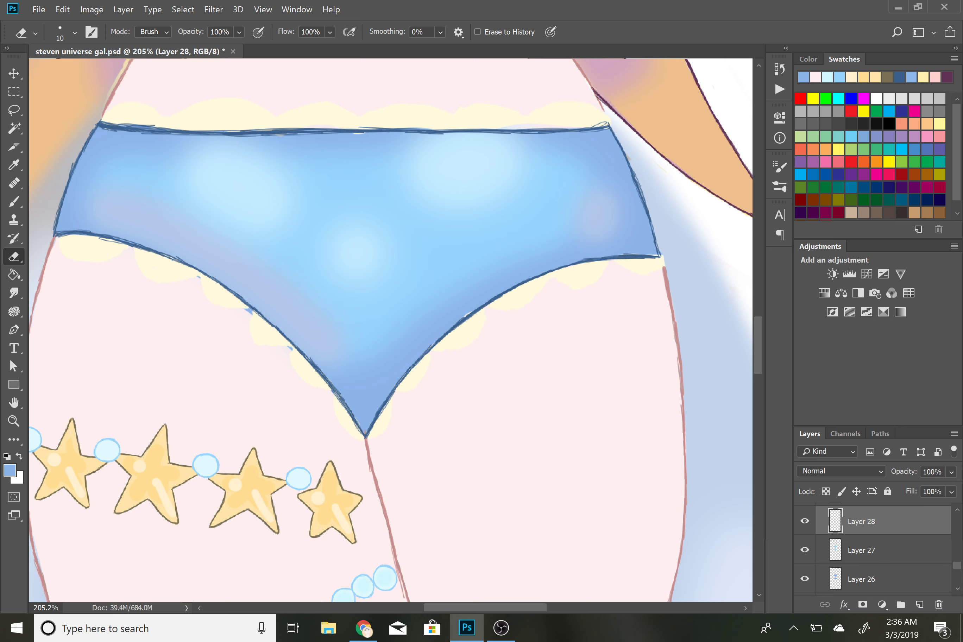
click(869, 576)
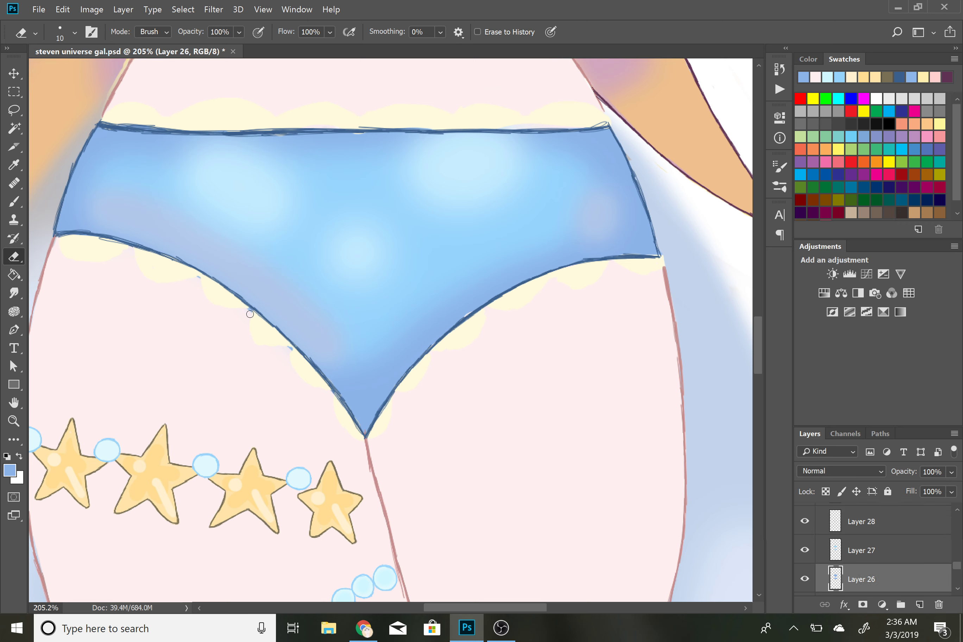
drag(244, 309, 251, 311)
drag(287, 350, 292, 351)
Make Layer 27 active and erase stray shading over the lace along the left leg opening of the bottoms.
click(869, 551)
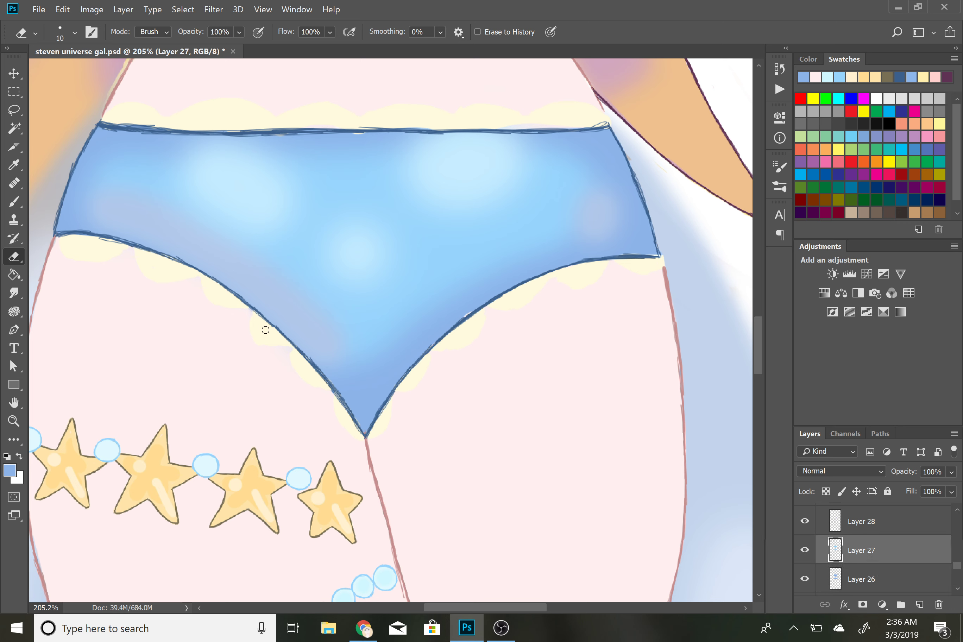
drag(245, 305, 333, 401)
drag(276, 346, 327, 413)
Check the edges of the bottoms and top up close, and save the document.
scroll(613, 349, down, 5)
scroll(613, 350, up, 2)
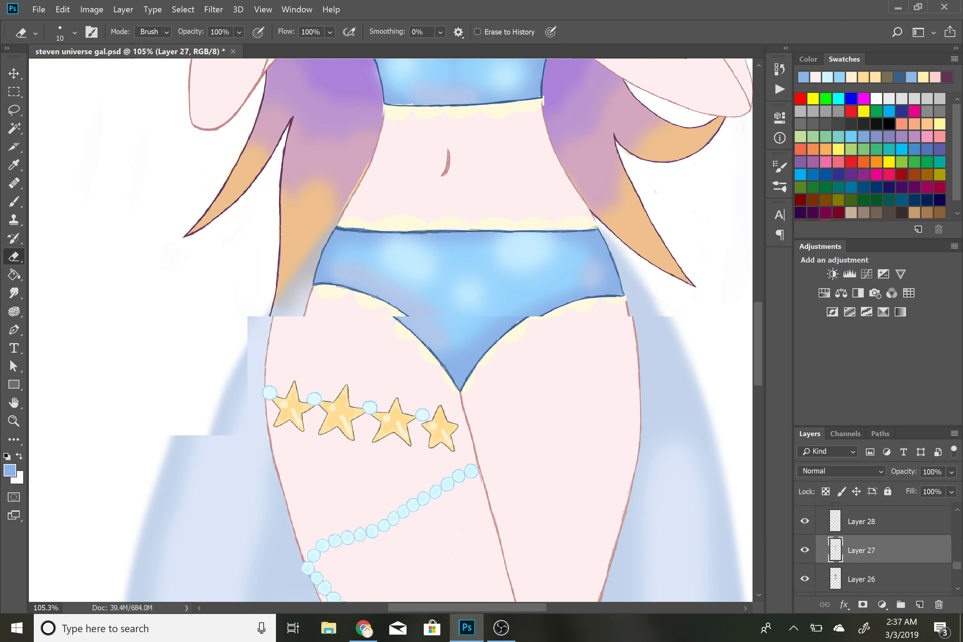
scroll(578, 259, up, 3)
scroll(578, 260, up, 4)
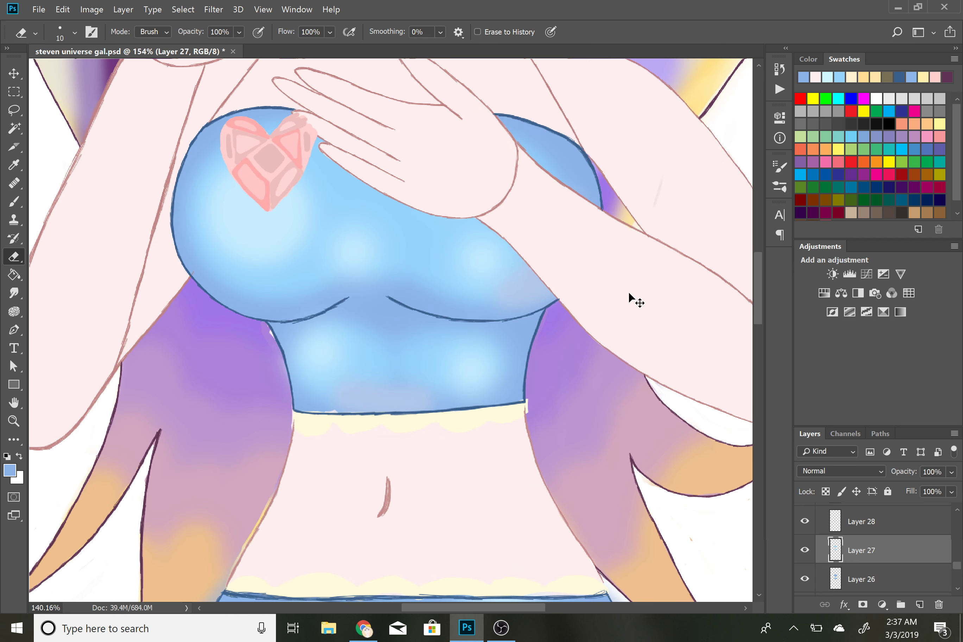
scroll(636, 322, down, 3)
scroll(626, 337, down, 4)
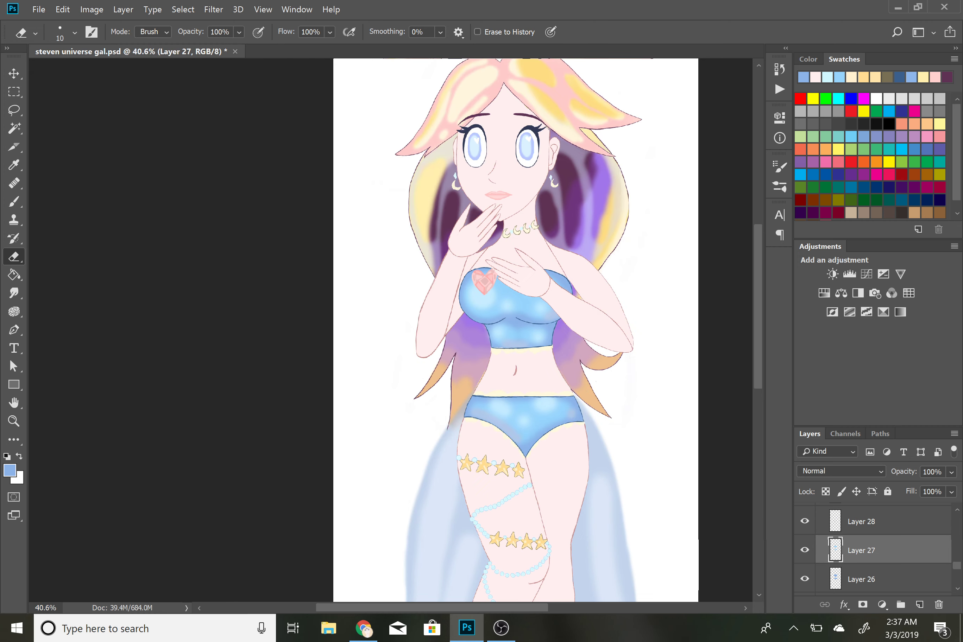
click(38, 9)
click(49, 147)
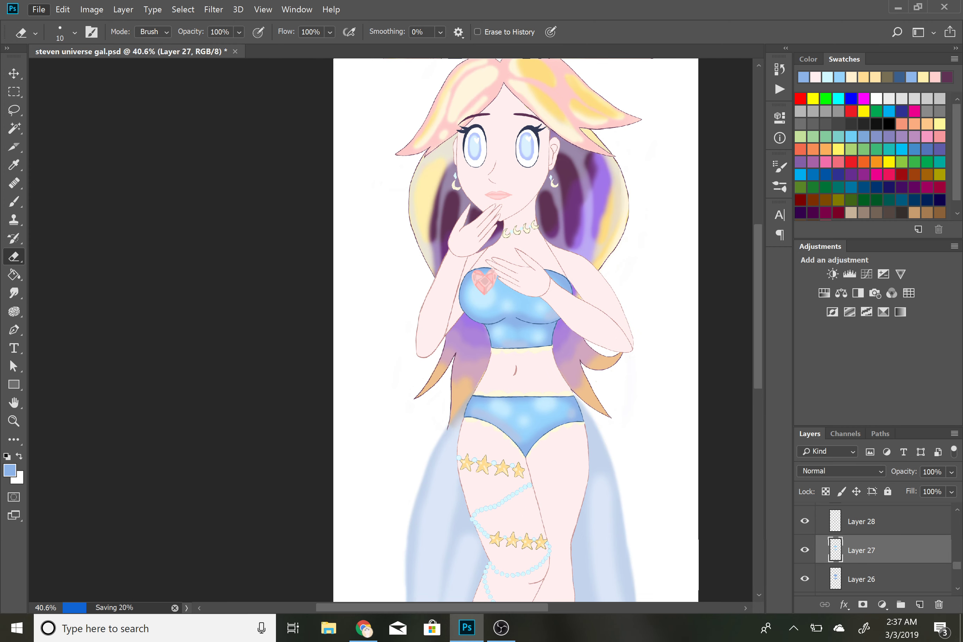
Review the whole figure and inspect the torso and bottoms for remaining colouring flaws.
scroll(642, 221, down, 2)
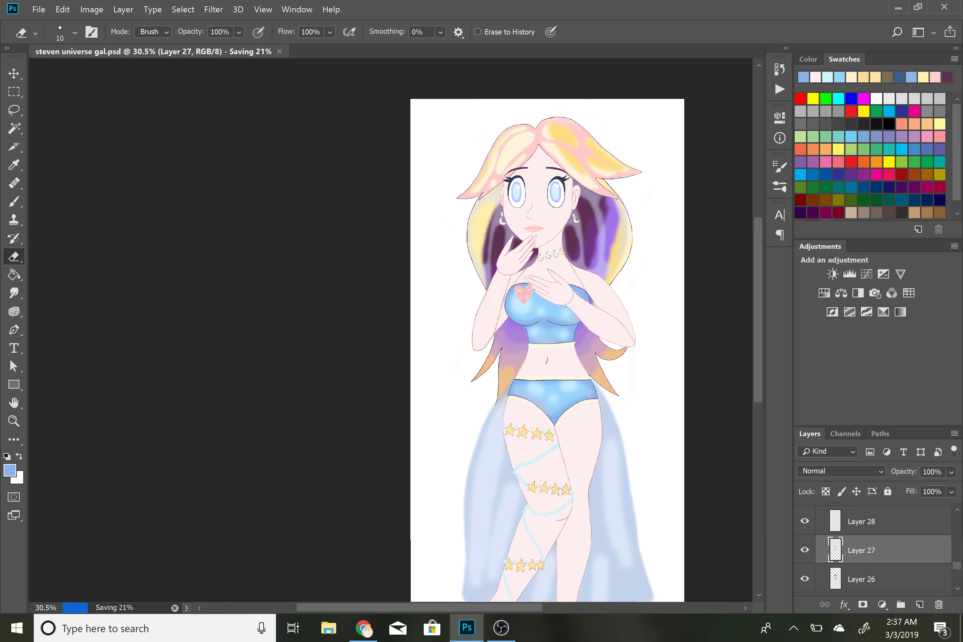
scroll(489, 350, right, 3)
scroll(489, 351, down, 1)
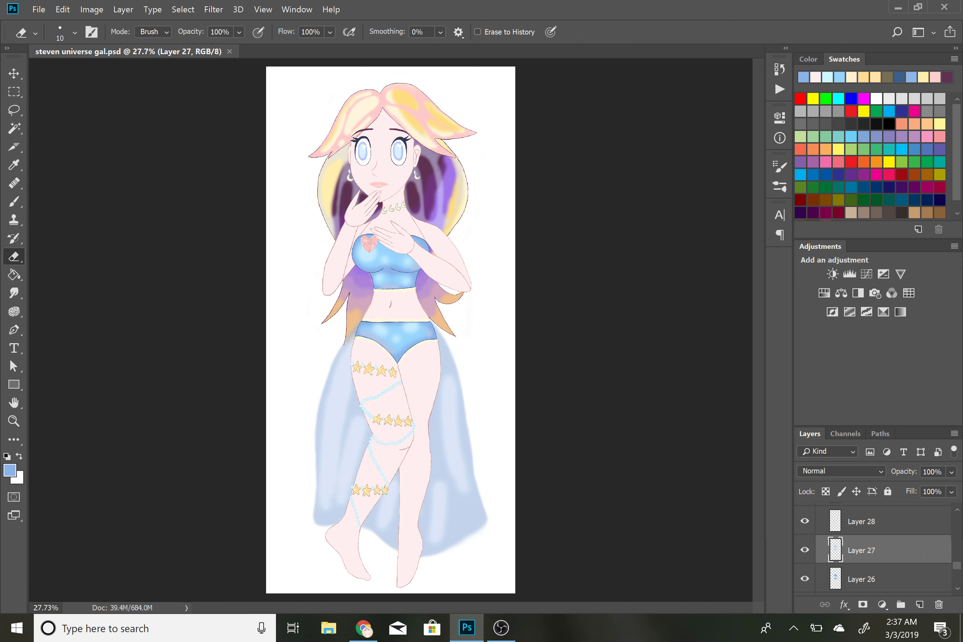
scroll(481, 326, up, 3)
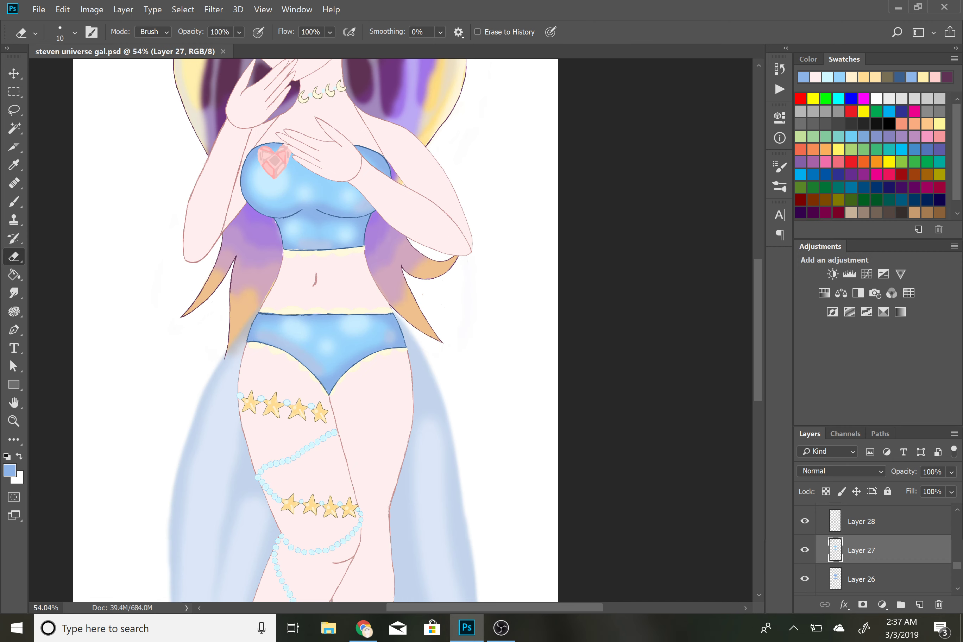
scroll(476, 314, up, 2)
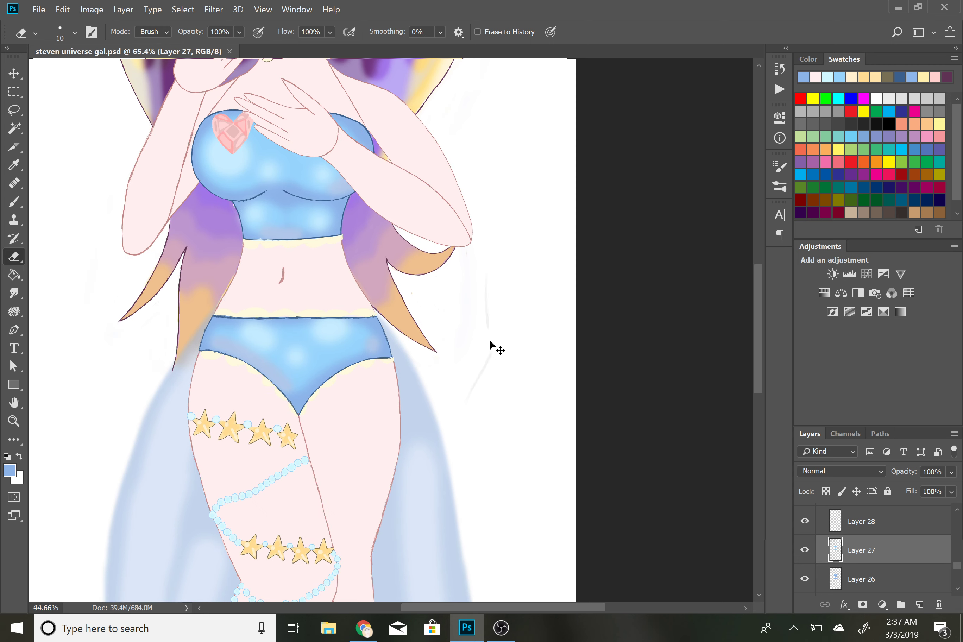
scroll(491, 344, down, 4)
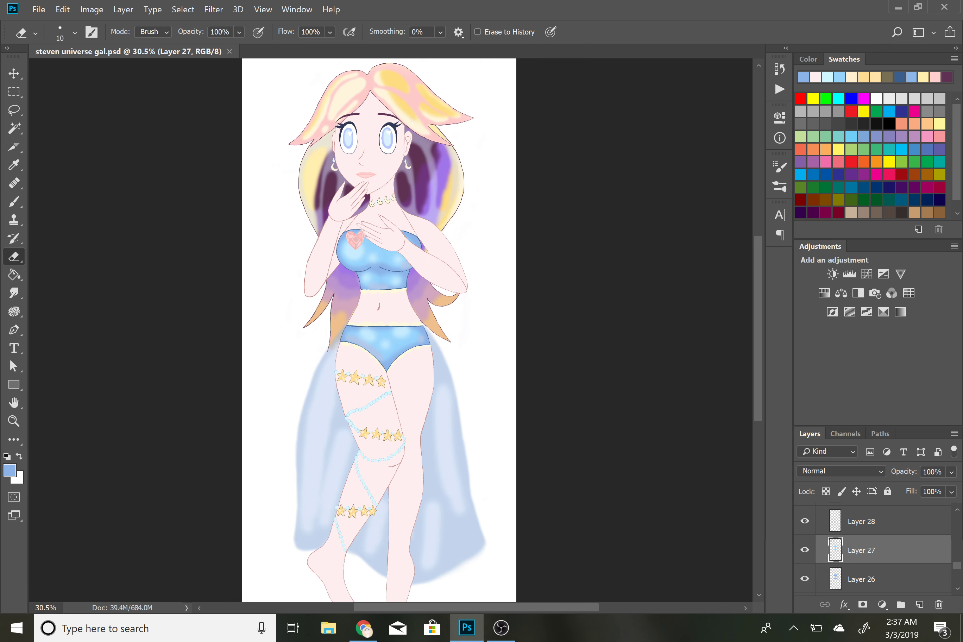
click(39, 10)
click(39, 9)
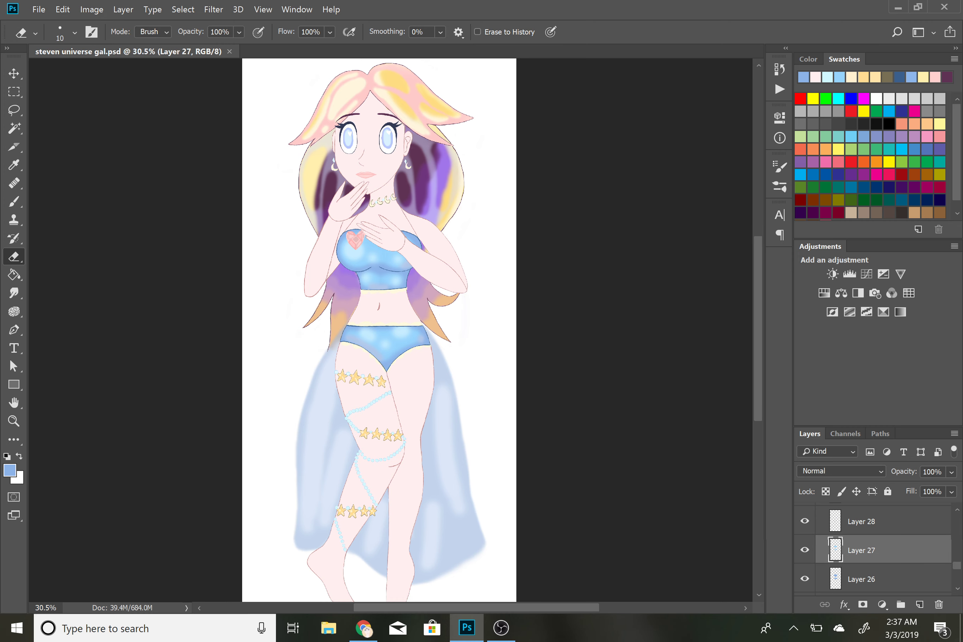